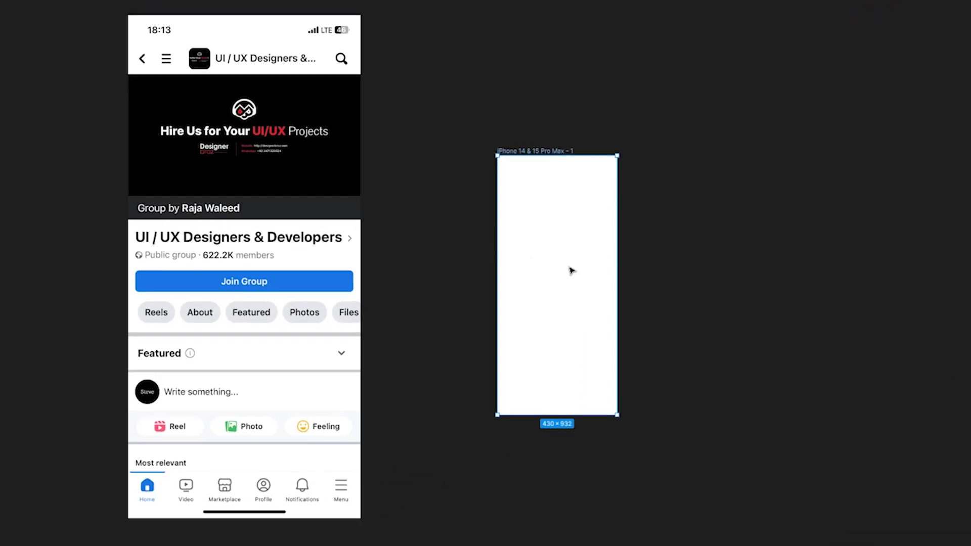
Step: Position the reference screenshot directly beside the blank iPhone 14 & 15 Pro Max frame
{"action": "left_click_drag", "start_coordinate": [251, 35], "coordinate": [348, 53]}
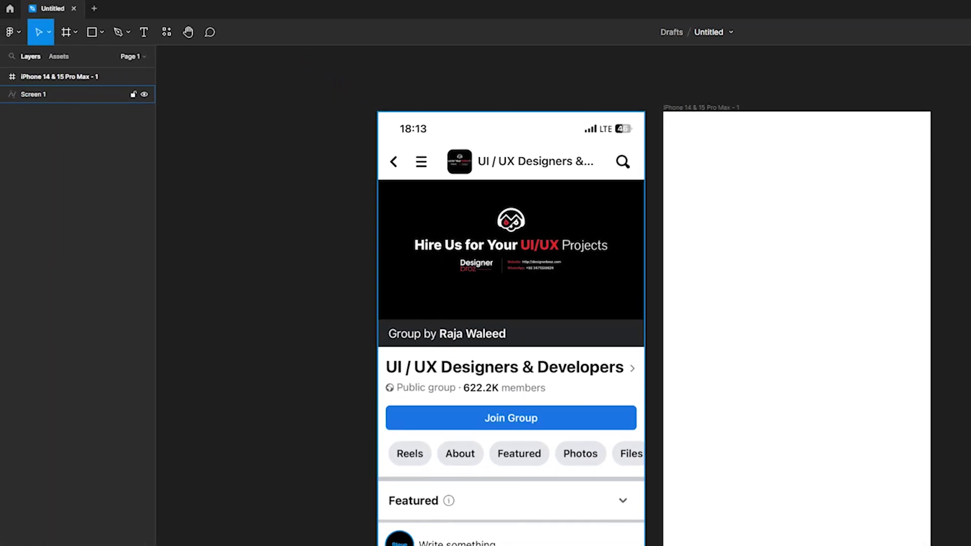
Step: Draw a full-width frame matching the reference's cover photo area on the blank iPhone frame and fill it black
{"action": "left_click", "coordinate": [66, 32]}
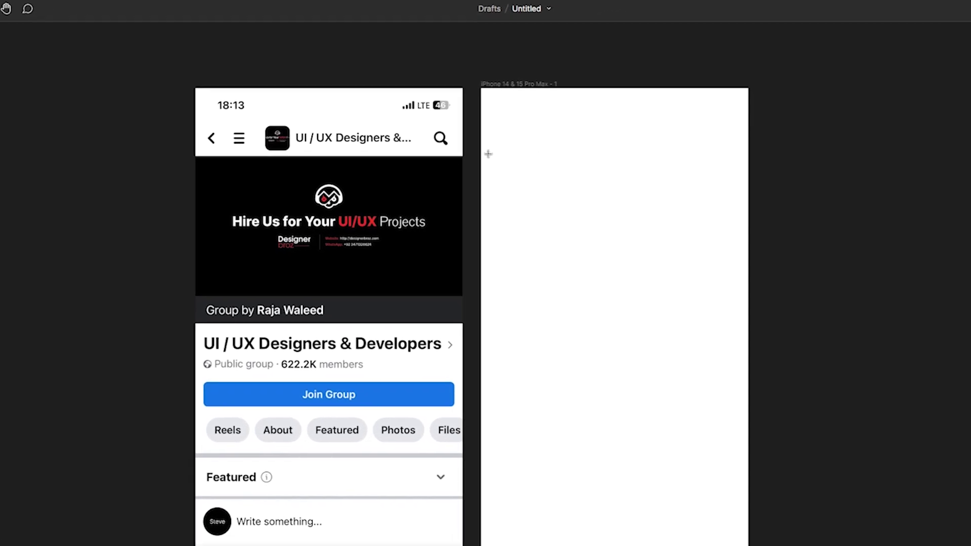
{"action": "left_click_drag", "start_coordinate": [665, 177], "coordinate": [933, 321]}
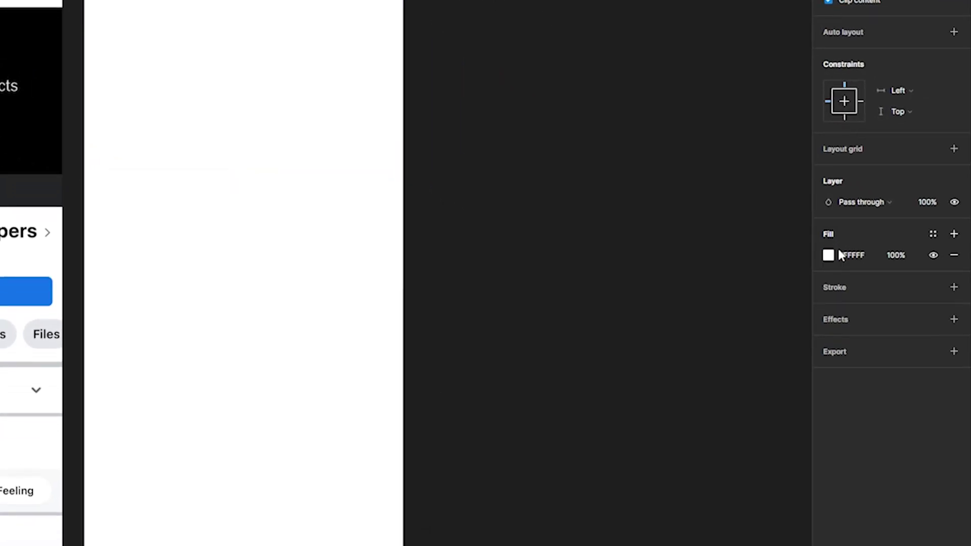
{"action": "left_click", "coordinate": [828, 256]}
{"action": "left_click_drag", "start_coordinate": [683, 392], "coordinate": [615, 448]}
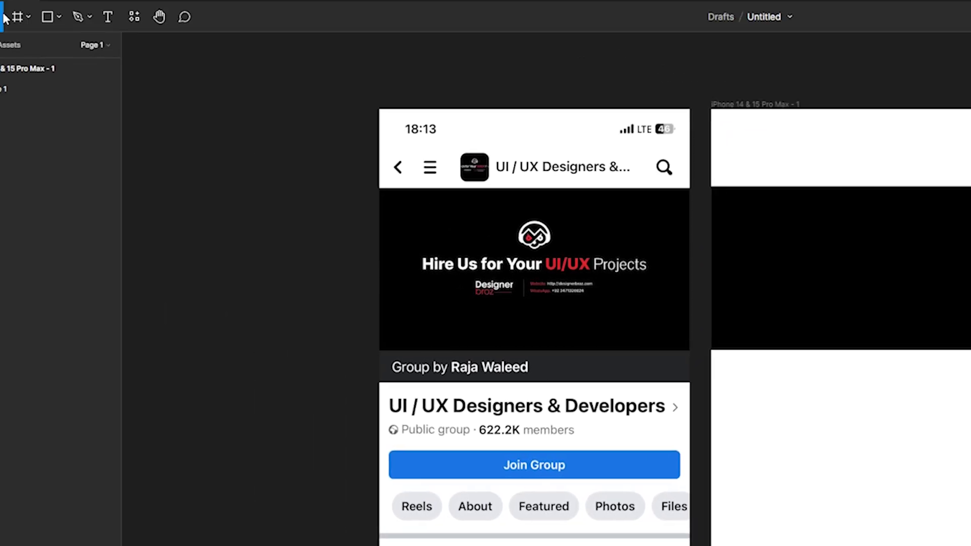
Step: Draw a 430 × 37 frame directly under the black cover area and fill it with dark grey 242424
{"action": "left_click", "coordinate": [17, 20]}
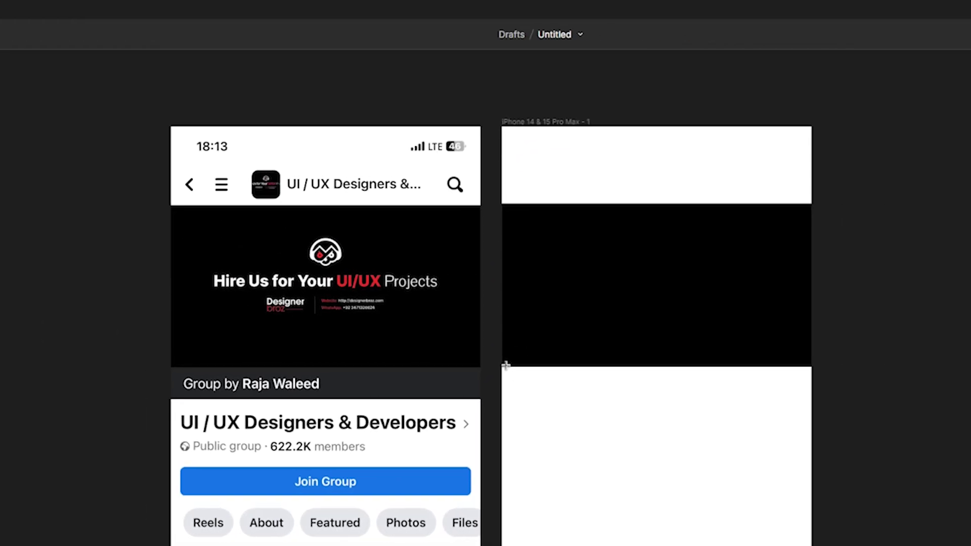
{"action": "left_click_drag", "start_coordinate": [771, 366], "coordinate": [832, 386]}
{"action": "left_click", "coordinate": [869, 291]}
{"action": "left_click_drag", "start_coordinate": [765, 373], "coordinate": [725, 423]}
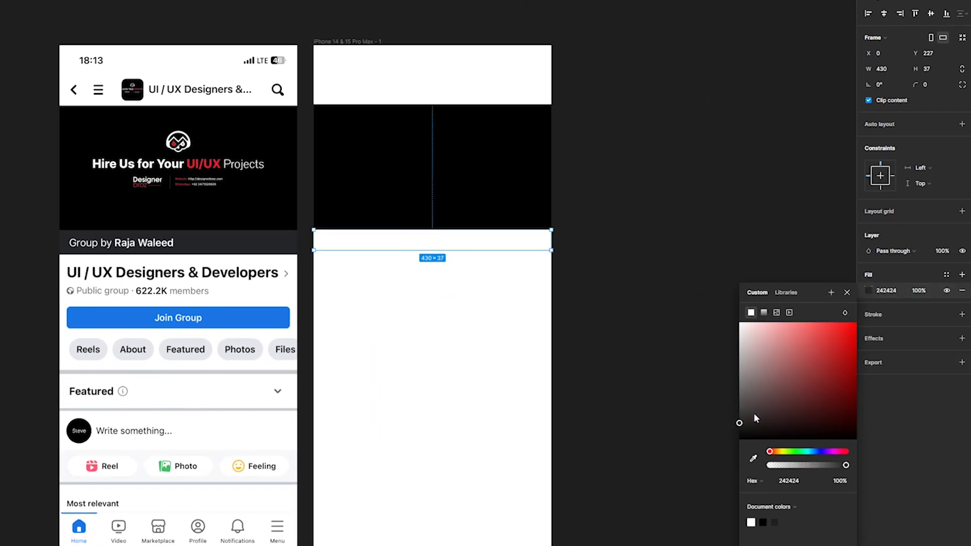
Step: Draw a frame of about 401 × 46 for the Join Group button and fill it with the reference button's blue, 1B74E4
{"action": "left_click", "coordinate": [32, 152]}
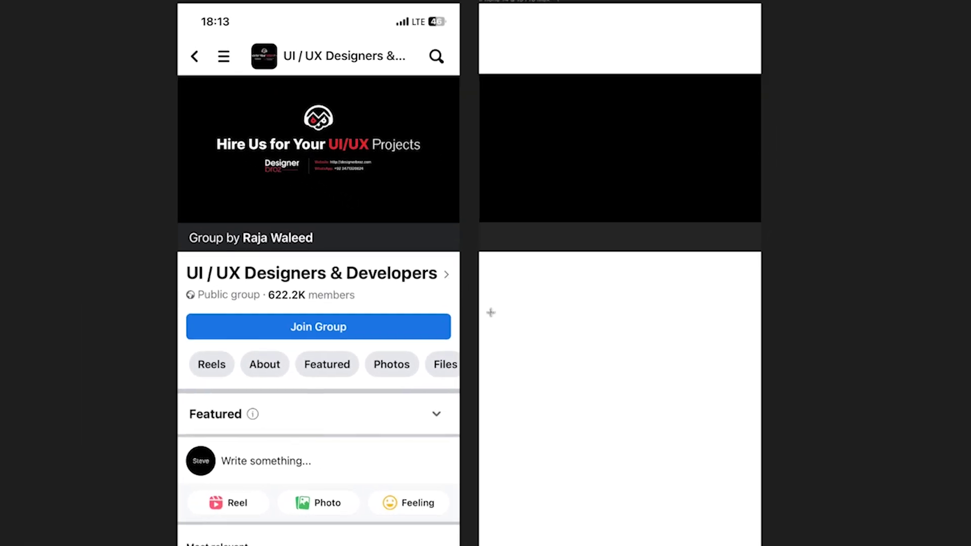
{"action": "left_click_drag", "start_coordinate": [488, 309], "coordinate": [749, 340]}
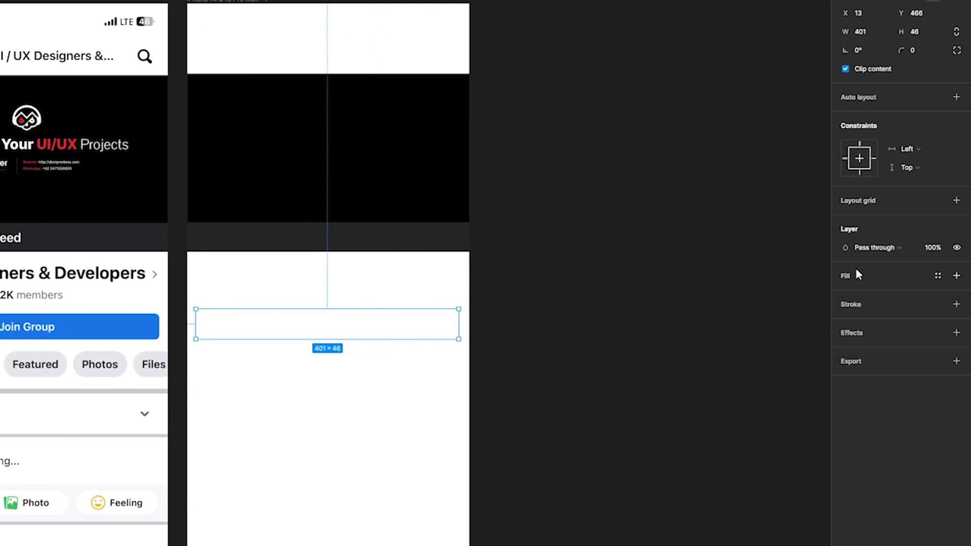
{"action": "left_click", "coordinate": [853, 273]}
{"action": "left_click", "coordinate": [845, 295]}
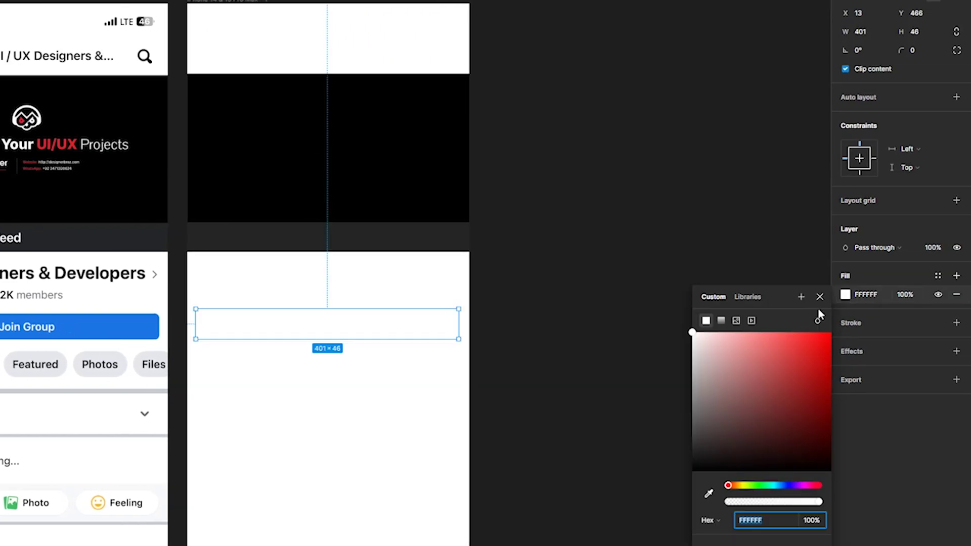
{"action": "left_click", "coordinate": [254, 322]}
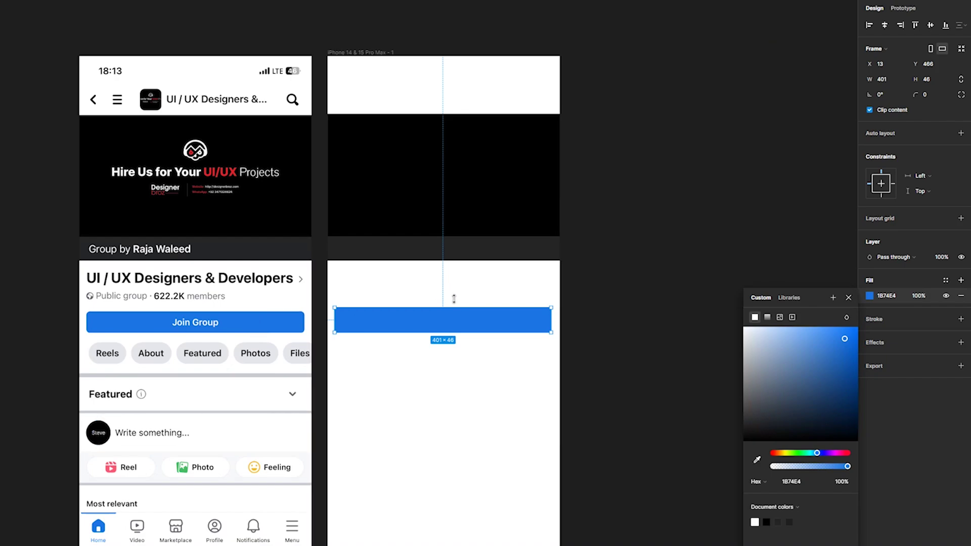
{"action": "key", "text": "Escape"}
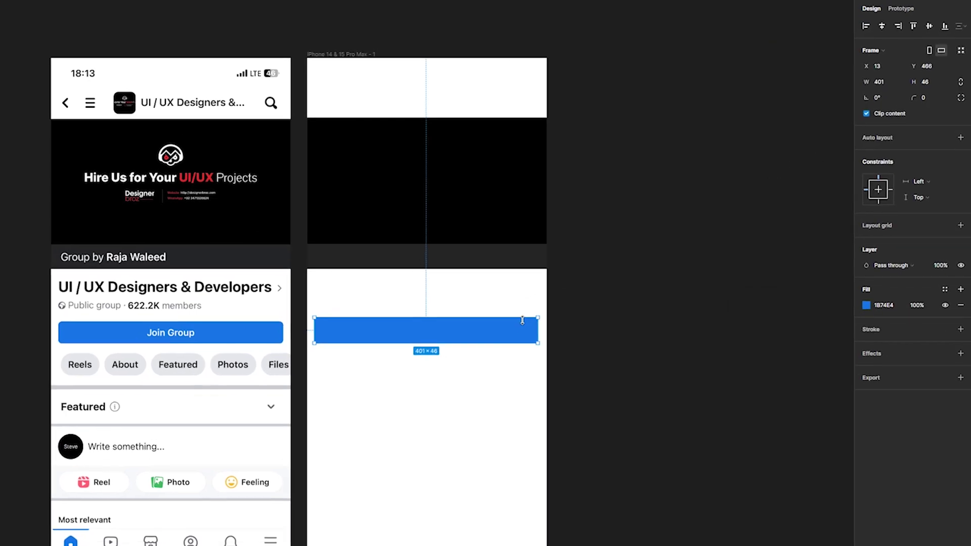
Step: Set the blue button frame's corner radius to 10 and centre it horizontally in the iPhone frame
{"action": "left_click", "coordinate": [941, 95]}
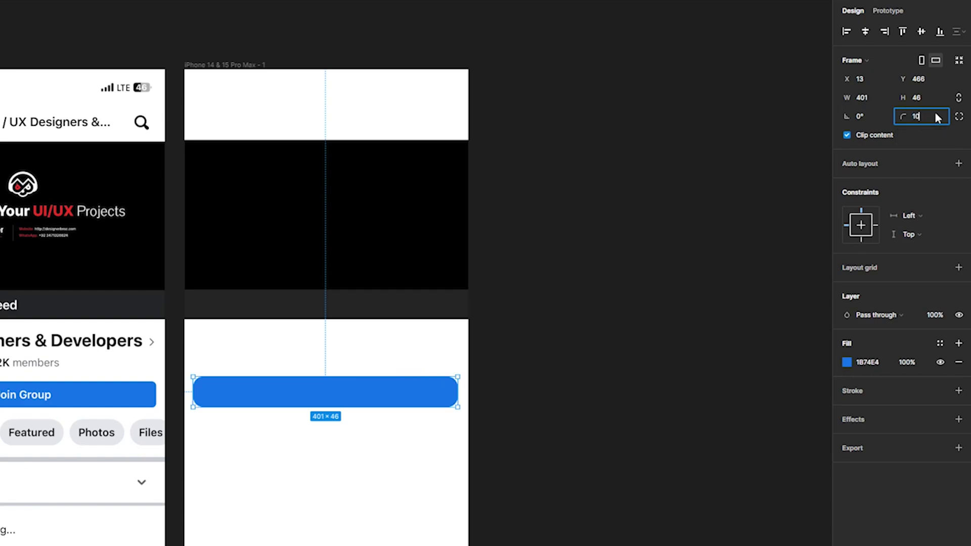
{"action": "type", "text": "10"}
{"action": "key", "text": "Return"}
{"action": "key", "text": "Escape"}
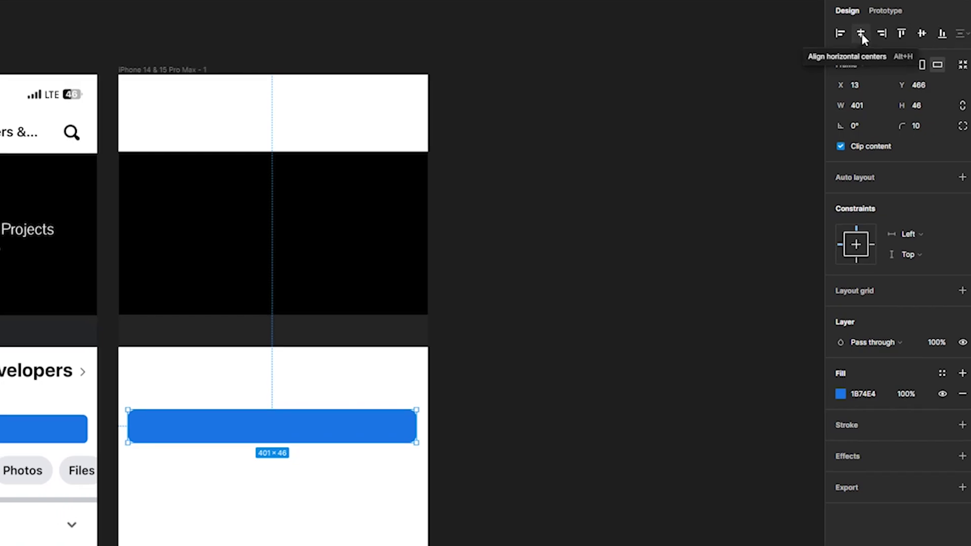
{"action": "left_click", "coordinate": [857, 37]}
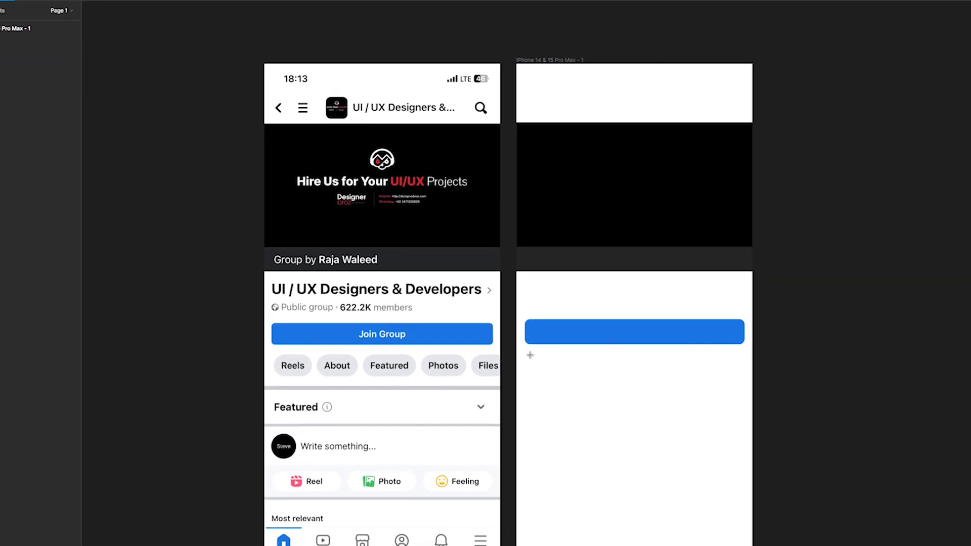
Step: Draw a frame of about 77 × 35 under the blue button and fill it with light grey E4E6EB sampled from the reference
{"action": "left_click_drag", "start_coordinate": [588, 393], "coordinate": [630, 417]}
{"action": "left_click_drag", "start_coordinate": [507, 343], "coordinate": [509, 342]}
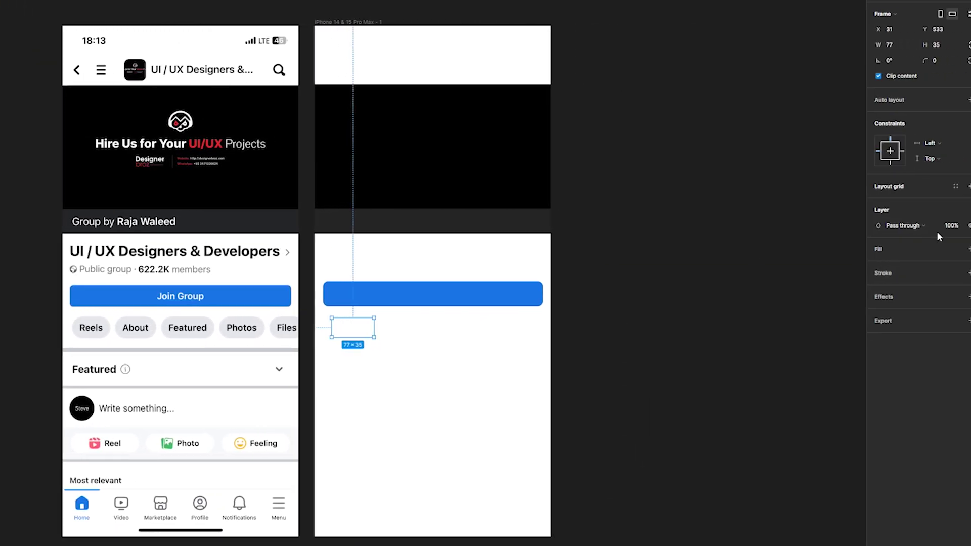
{"action": "left_click", "coordinate": [865, 265]}
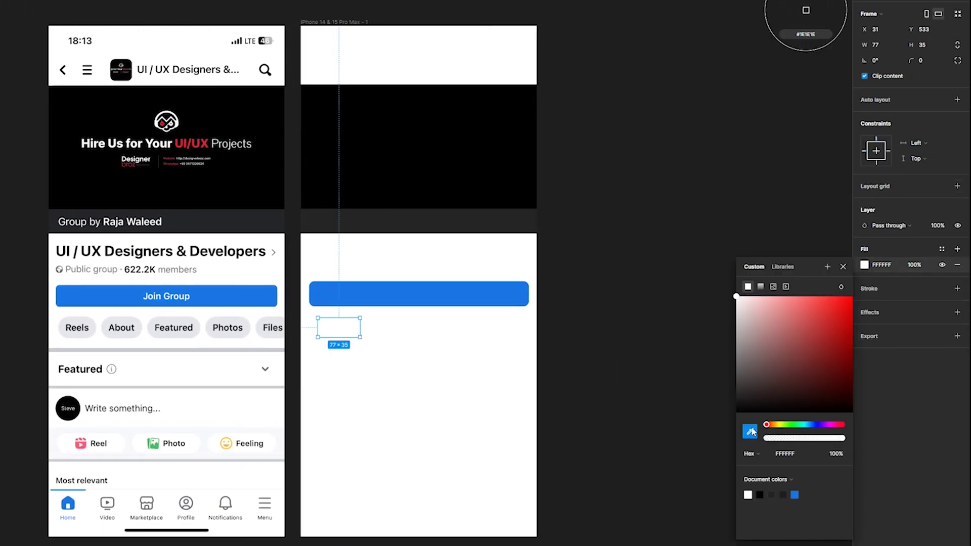
{"action": "left_click", "coordinate": [227, 320]}
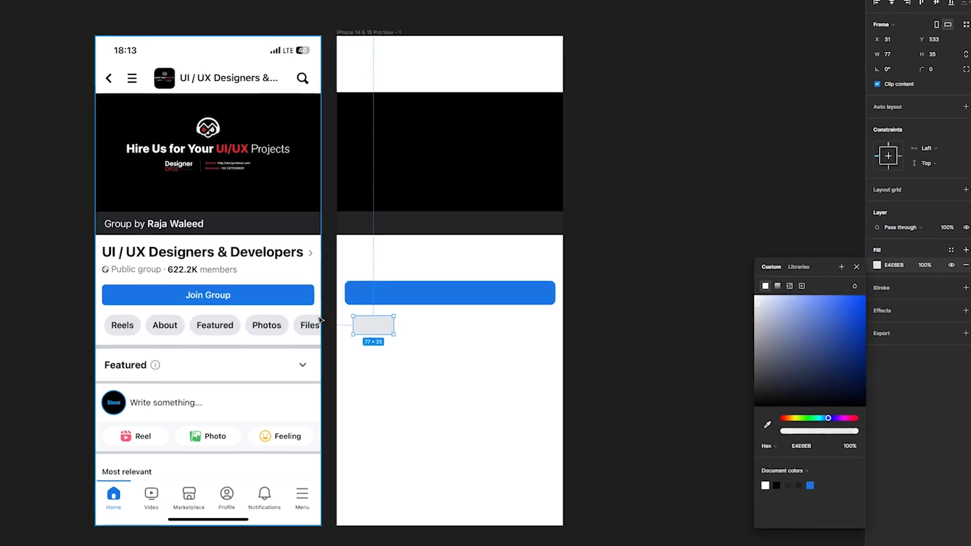
{"action": "left_click", "coordinate": [344, 365]}
{"action": "scroll", "coordinate": [342, 355], "scroll_direction": "up", "scroll_amount": 3}
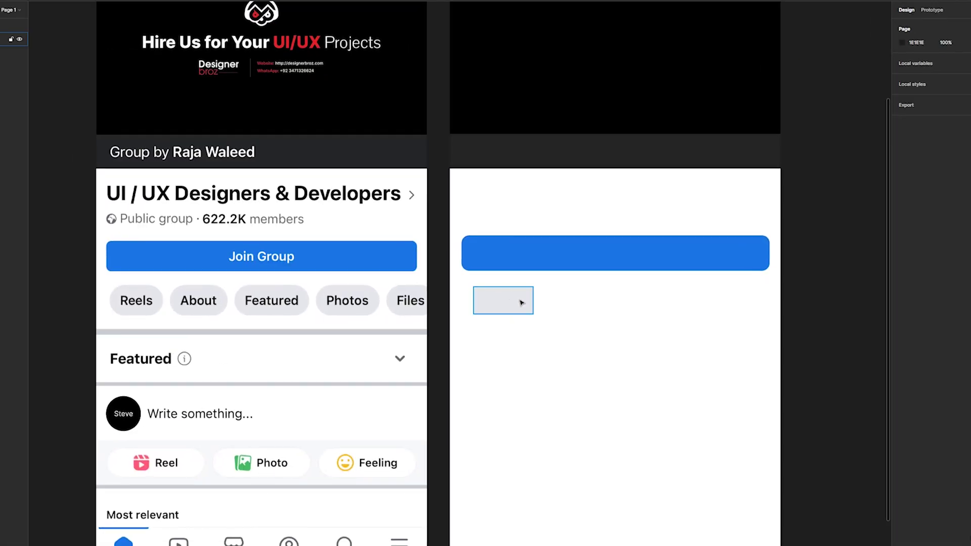
Step: Round the light grey frame into a pill shape with a corner radius of 25
{"action": "left_click", "coordinate": [522, 303]}
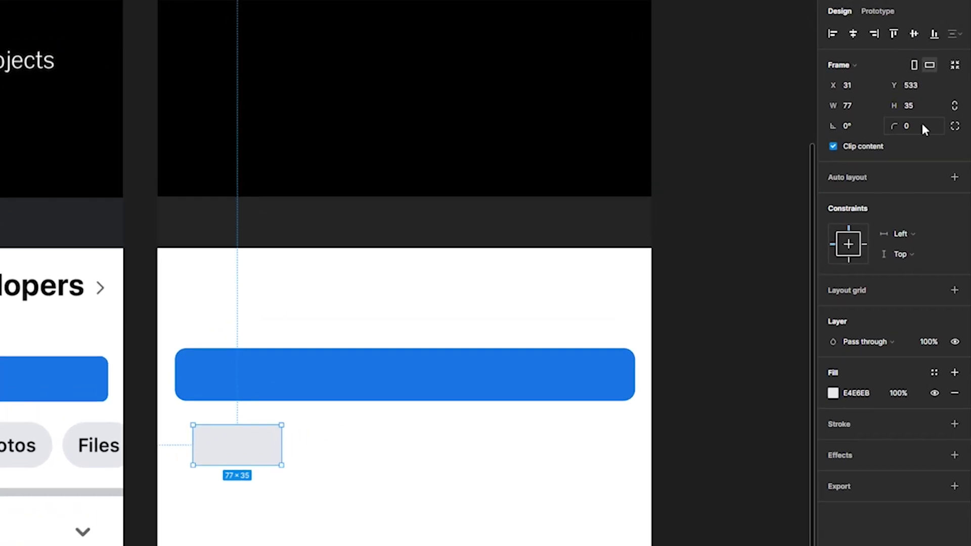
{"action": "left_click", "coordinate": [957, 84]}
{"action": "type", "text": "25"}
{"action": "key", "text": "Return"}
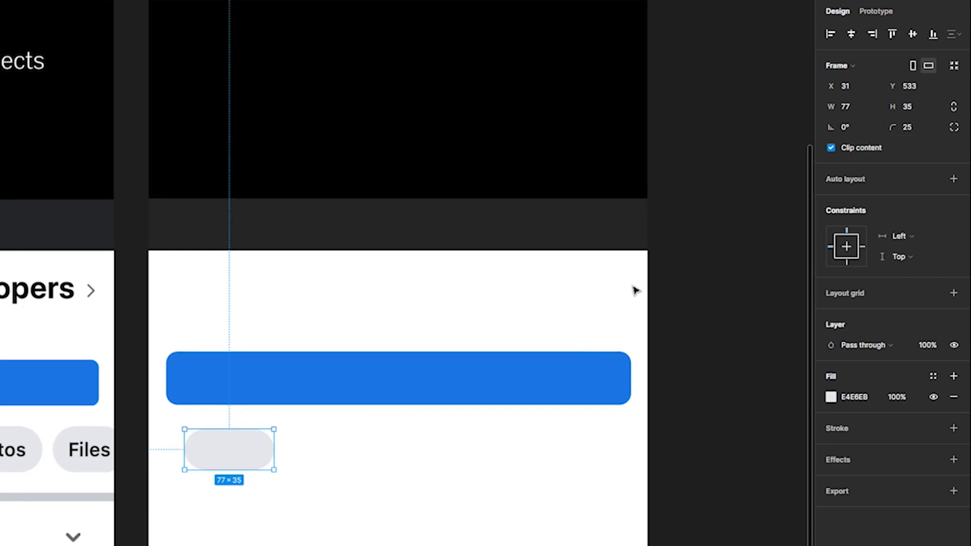
{"action": "left_click", "coordinate": [343, 452]}
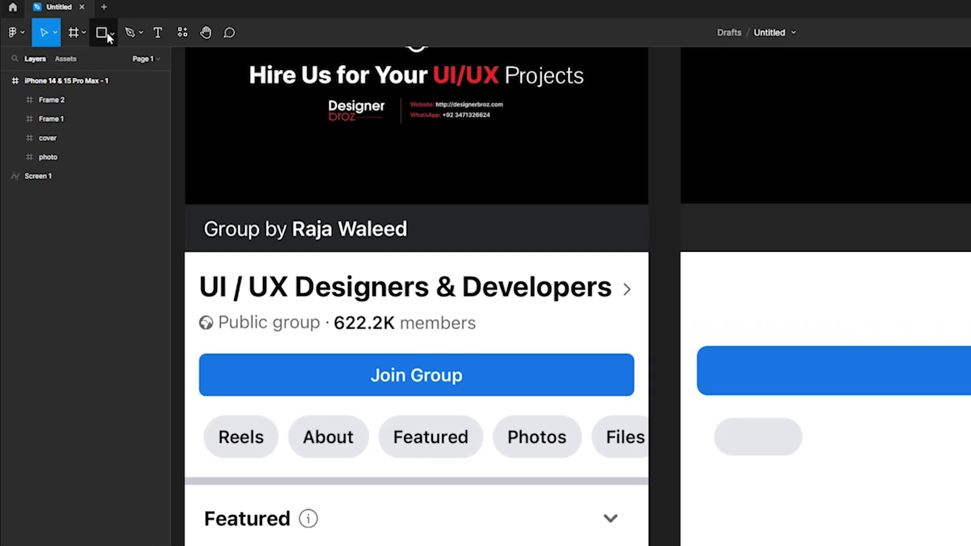
Step: Draw a straight horizontal line 430 wide across the iPhone frame, below the grey pill
{"action": "left_click", "coordinate": [107, 33]}
{"action": "left_click", "coordinate": [112, 75]}
{"action": "left_click_drag", "start_coordinate": [617, 439], "coordinate": [970, 464]}
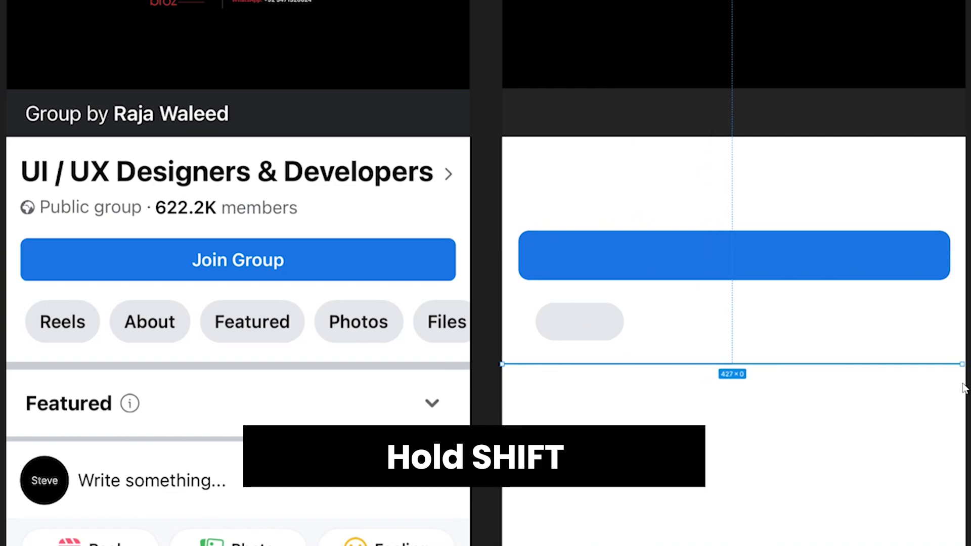
{"action": "left_click_drag", "start_coordinate": [963, 388], "coordinate": [966, 387]}
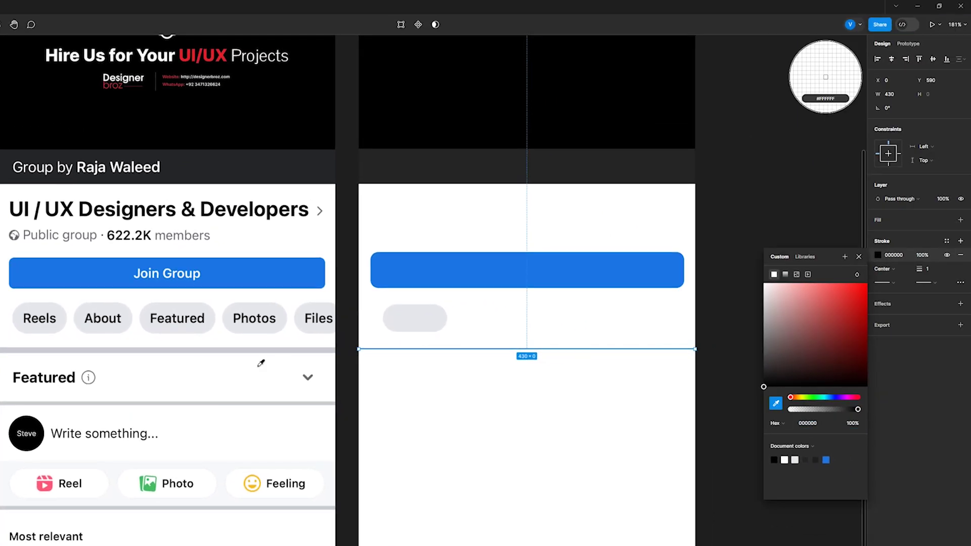
Step: Set the line's stroke to the reference divider's grey, C9CCD1, with a thickness of 5
{"action": "left_click", "coordinate": [366, 394]}
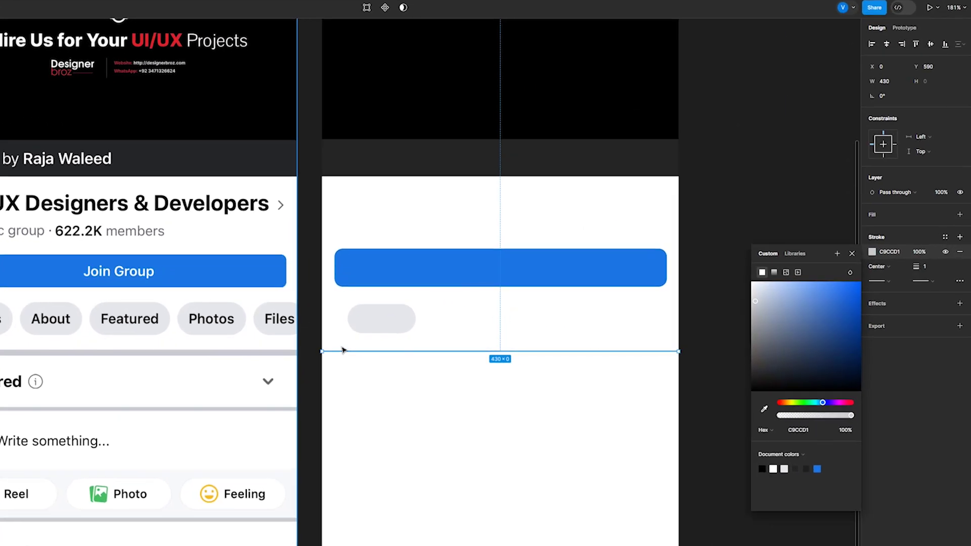
{"action": "left_click", "coordinate": [929, 265]}
{"action": "type", "text": "5"}
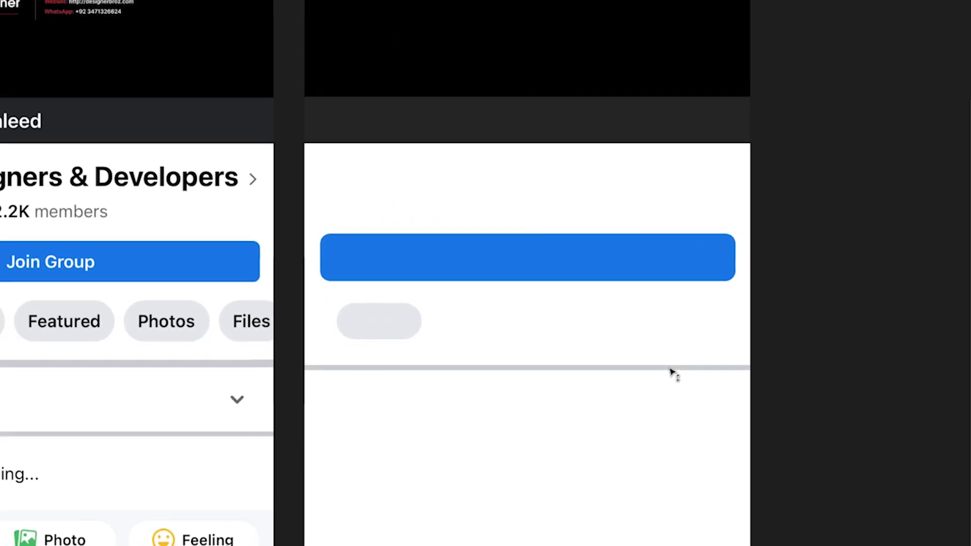
{"action": "mouse_move", "coordinate": [670, 372]}
{"action": "left_mouse_down"}
{"action": "mouse_move", "coordinate": [670, 362]}
{"action": "mouse_move", "coordinate": [673, 394]}
{"action": "mouse_move", "coordinate": [665, 370]}
{"action": "left_mouse_up"}
{"action": "left_click", "coordinate": [804, 375]}
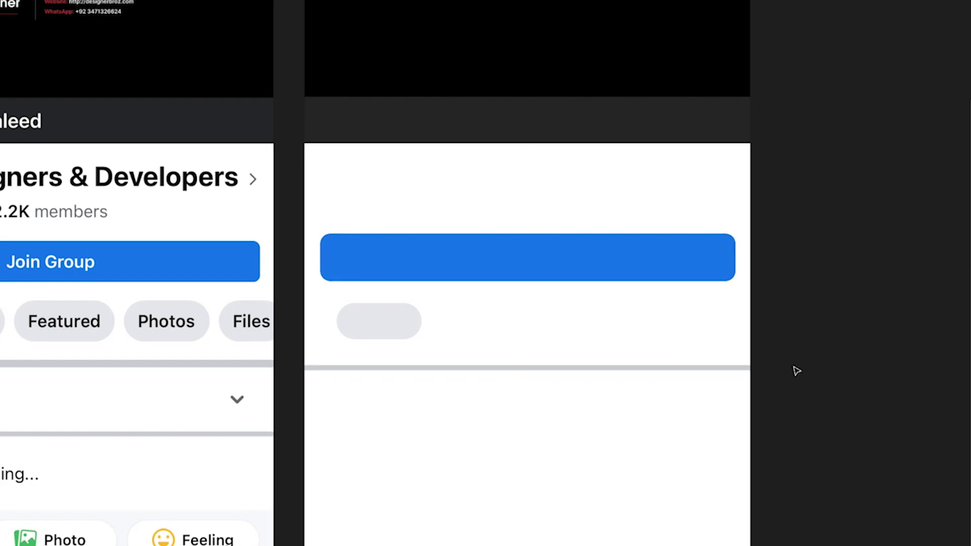
Step: Nudge the grey divider line vertically to line up with the reference divider above Featured
{"action": "left_click", "coordinate": [630, 372]}
{"action": "key", "text": "shift+Up"}
{"action": "key", "text": "shift+Down"}
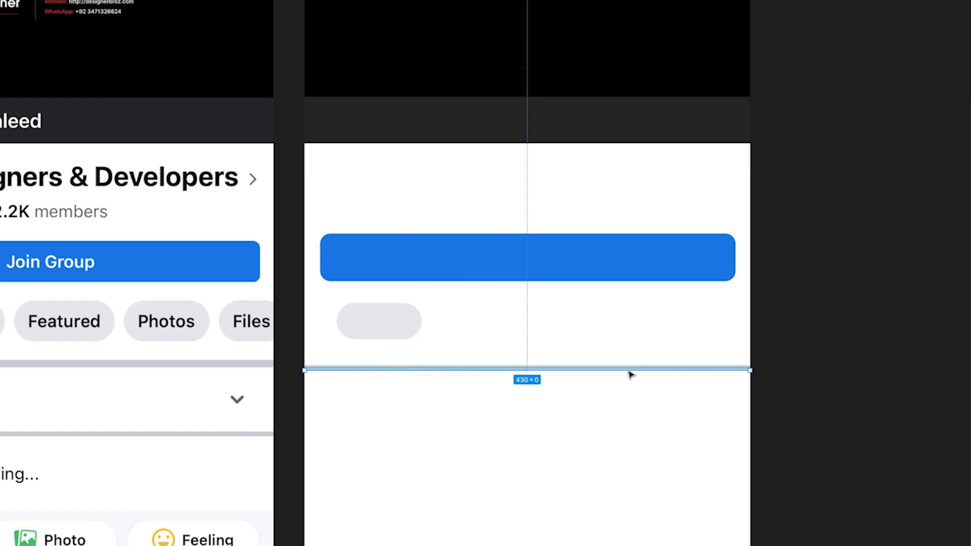
{"action": "key", "text": "Up"}
{"action": "key", "text": "Up"}
{"action": "key", "text": "Up"}
{"action": "key", "text": "Up"}
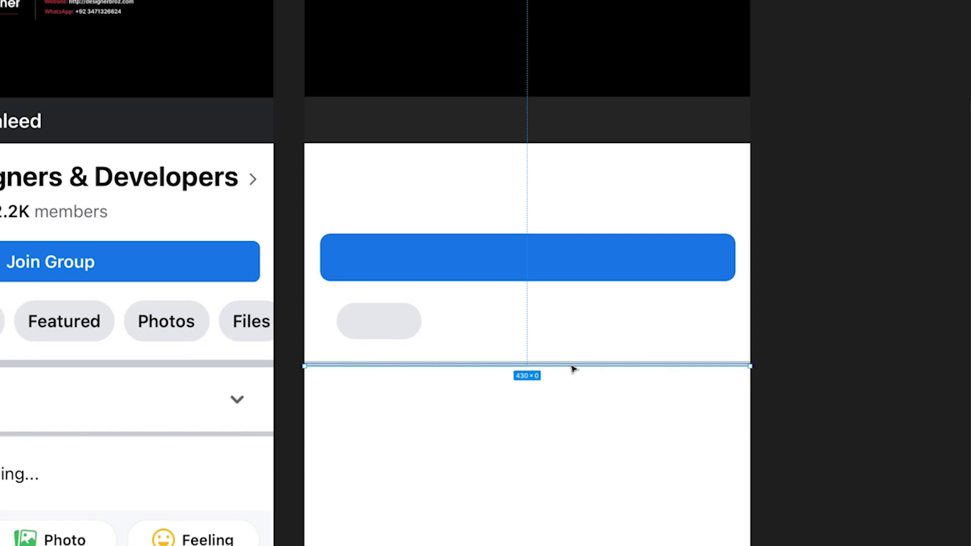
Step: Duplicate the divider line twice, placing the copies below the Featured row and below the Reel, Photo and Feeling row
{"action": "left_click_drag", "start_coordinate": [575, 370], "coordinate": [576, 436]}
{"action": "left_click", "coordinate": [599, 452]}
{"action": "left_click", "coordinate": [537, 434]}
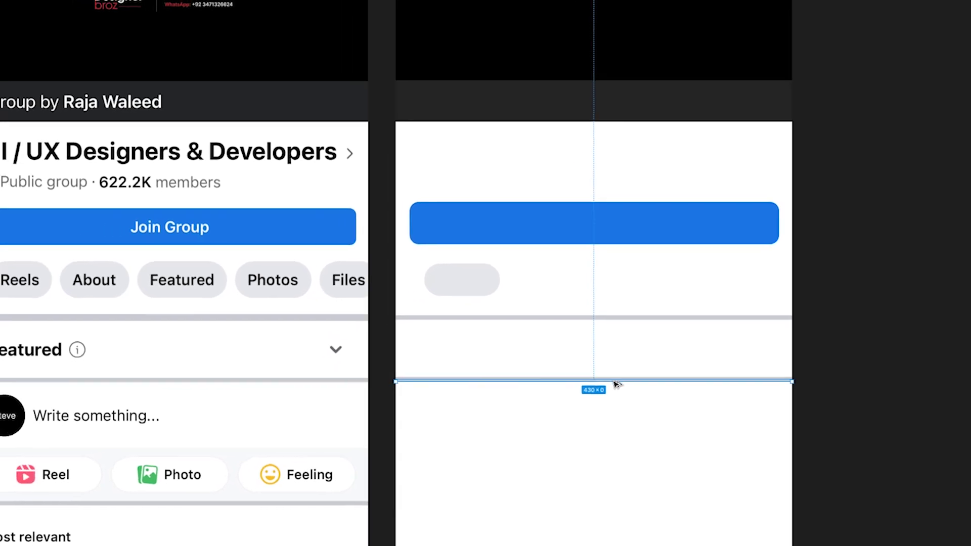
{"action": "left_click_drag", "start_coordinate": [615, 382], "coordinate": [666, 478]}
{"action": "left_click", "coordinate": [575, 409]}
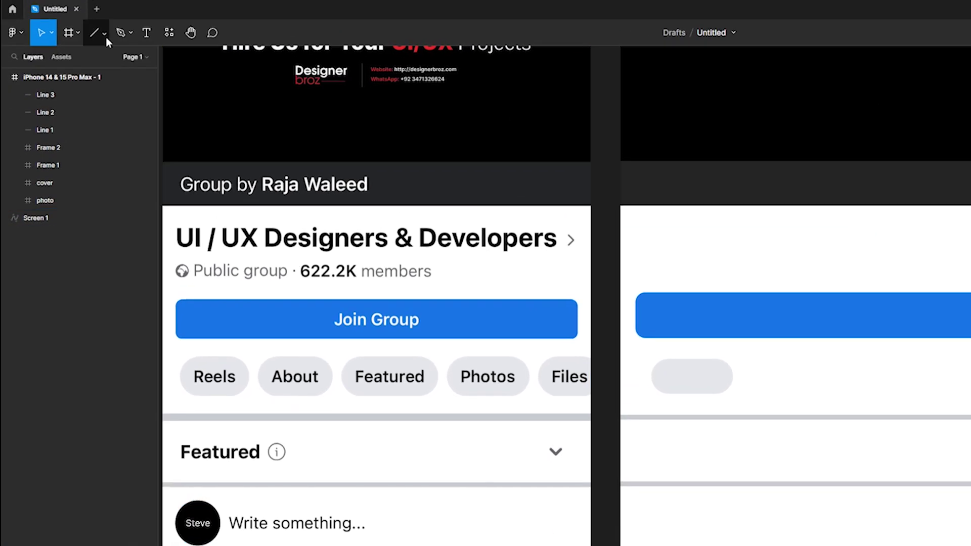
Step: Draw a 430 × 57 rectangle just above the lowest divider and fill it with the band colour sampled from the reference
{"action": "left_click", "coordinate": [105, 38]}
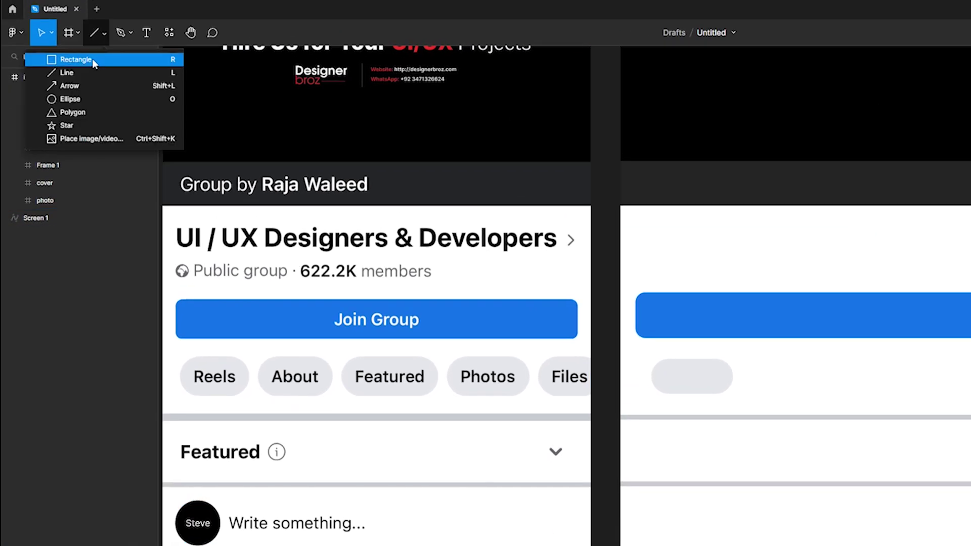
{"action": "left_click", "coordinate": [92, 59]}
{"action": "mouse_move", "coordinate": [497, 340]}
{"action": "left_mouse_down"}
{"action": "mouse_move", "coordinate": [737, 386]}
{"action": "mouse_move", "coordinate": [924, 397]}
{"action": "left_mouse_up"}
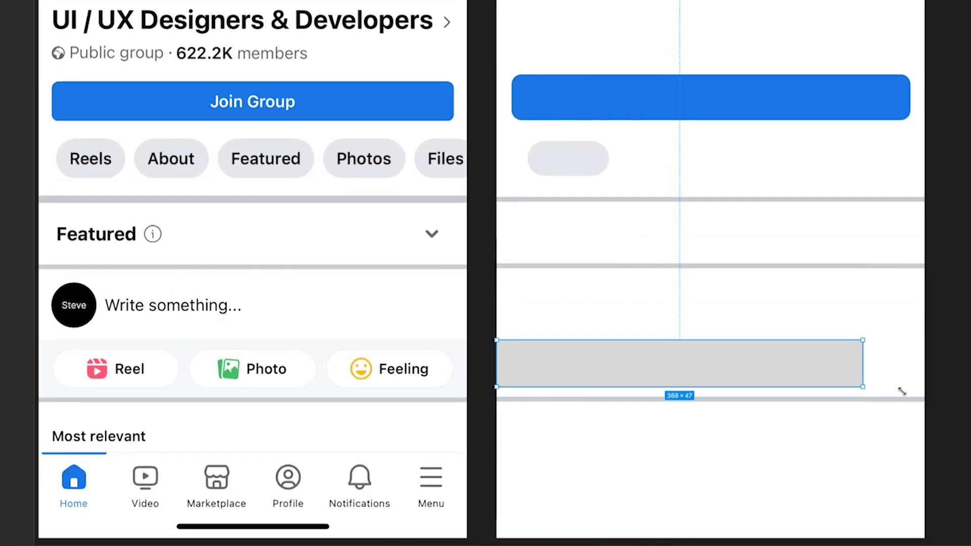
{"action": "left_click", "coordinate": [927, 81]}
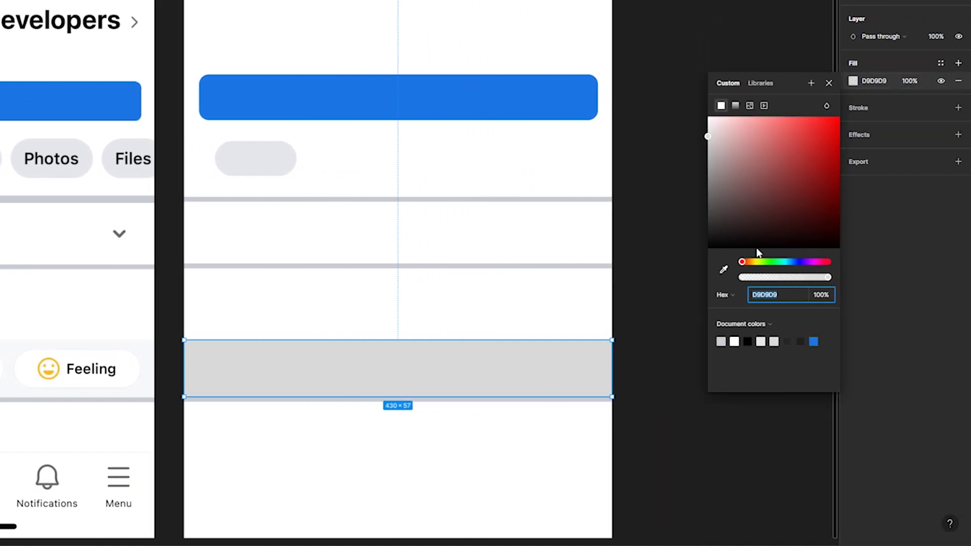
{"action": "left_click", "coordinate": [144, 348]}
{"action": "left_click", "coordinate": [683, 458]}
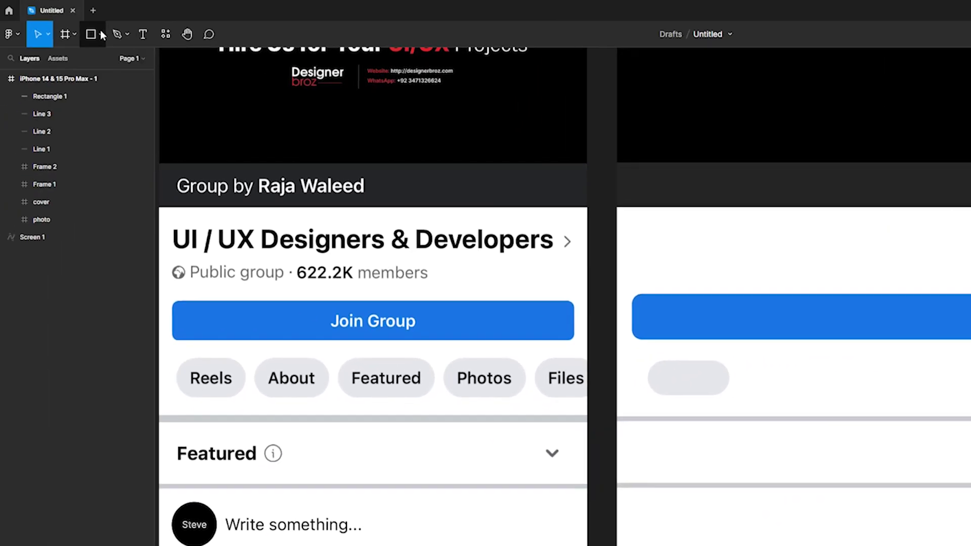
Step: Draw a 50 × 50 circle in the row above the pale band, matching the reference avatar
{"action": "left_click", "coordinate": [102, 35]}
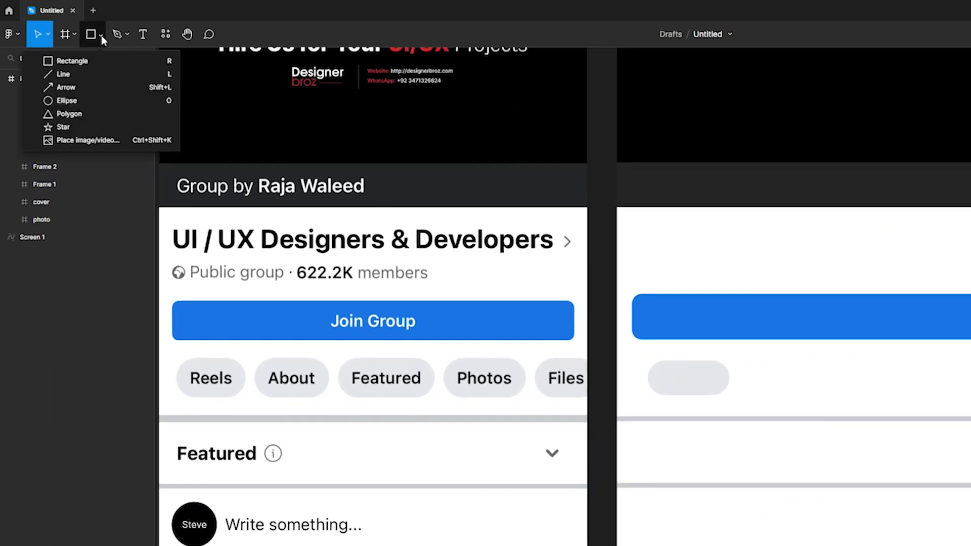
{"action": "left_click", "coordinate": [82, 102]}
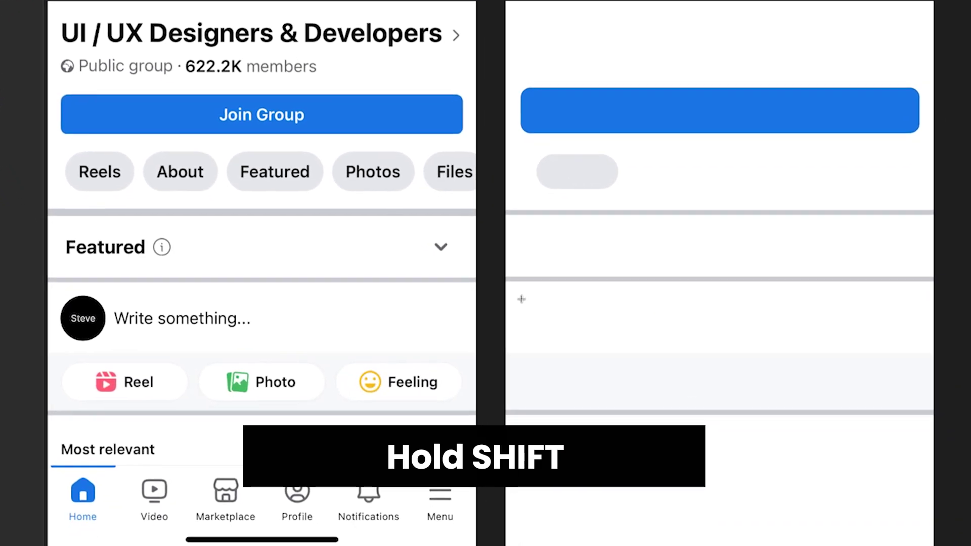
{"action": "left_click_drag", "start_coordinate": [611, 465], "coordinate": [669, 518]}
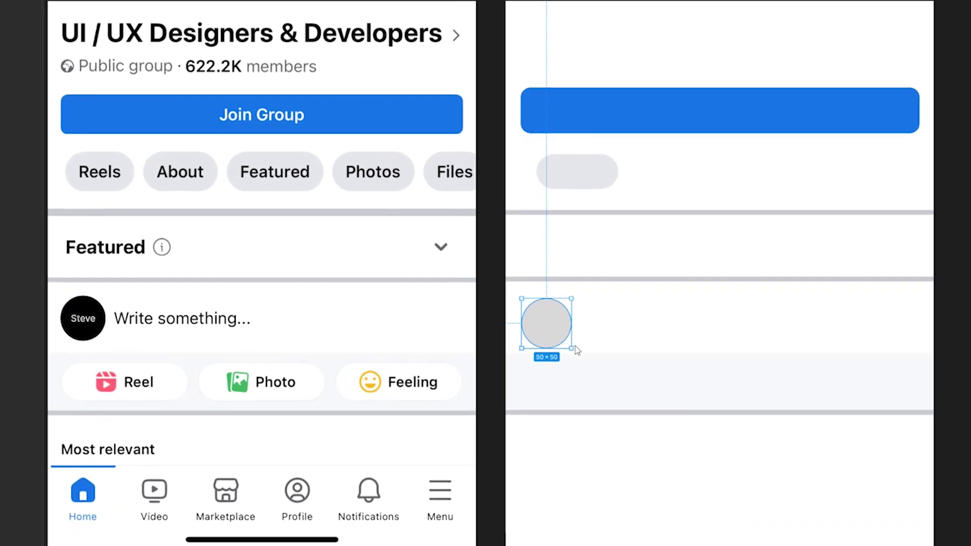
{"action": "left_click_drag", "start_coordinate": [578, 351], "coordinate": [573, 328]}
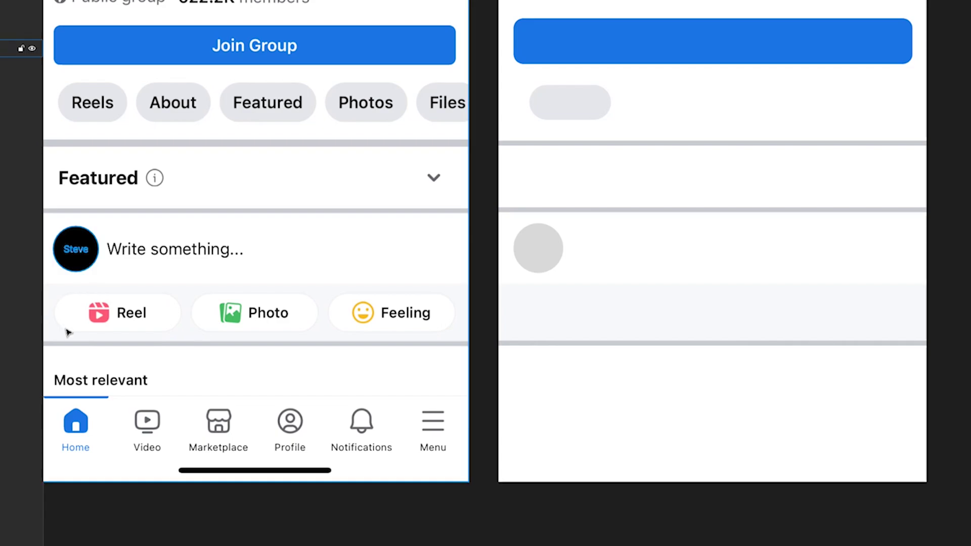
Step: Duplicate the grey pill frame onto the pale band and move the copy above the band's rectangle in the layer order
{"action": "left_click", "coordinate": [576, 110]}
{"action": "left_click_drag", "start_coordinate": [585, 191], "coordinate": [596, 318]}
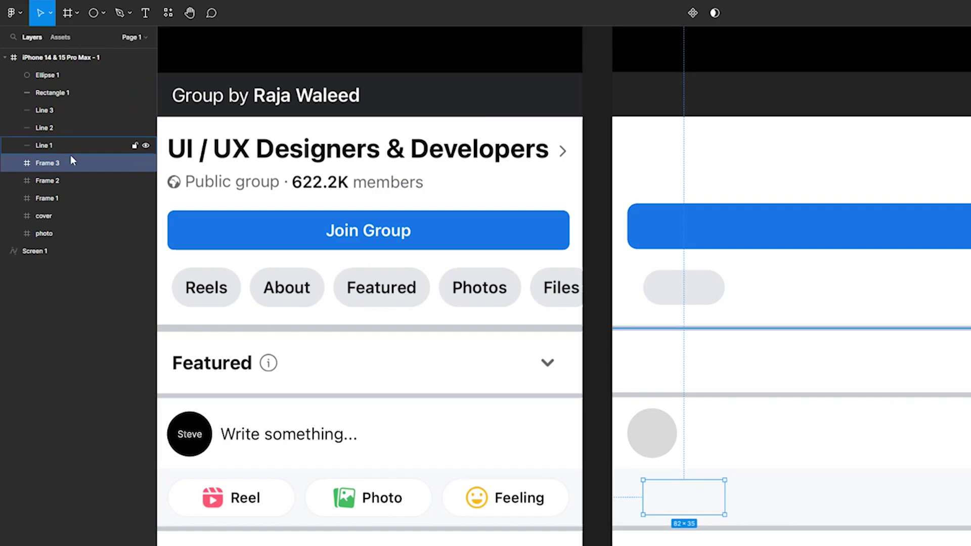
{"action": "left_click_drag", "start_coordinate": [68, 165], "coordinate": [66, 87]}
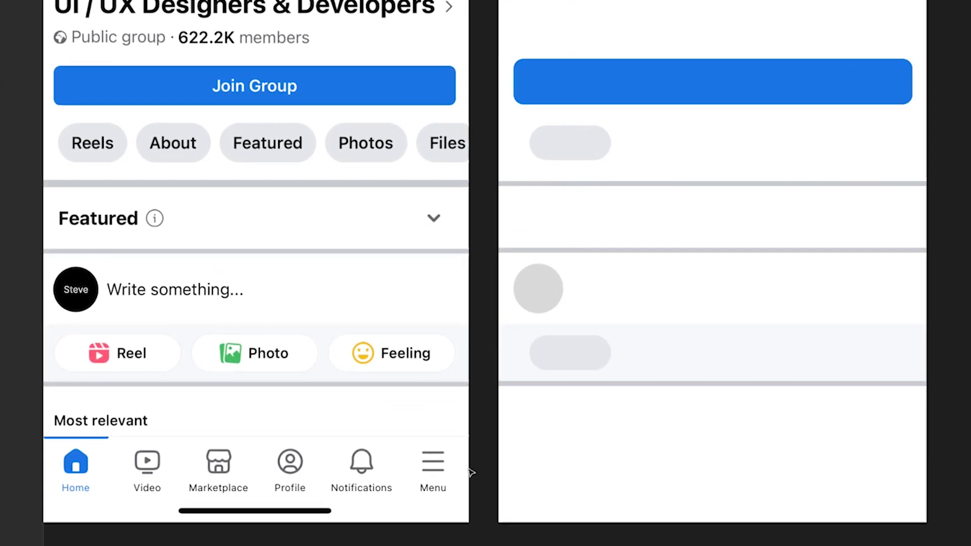
Step: Duplicate the lowest divider line and place the copy level with the top edge of the reference's navigation bar
{"action": "scroll", "coordinate": [460, 445], "scroll_direction": "left", "scroll_amount": 1}
{"action": "left_click", "coordinate": [605, 385]}
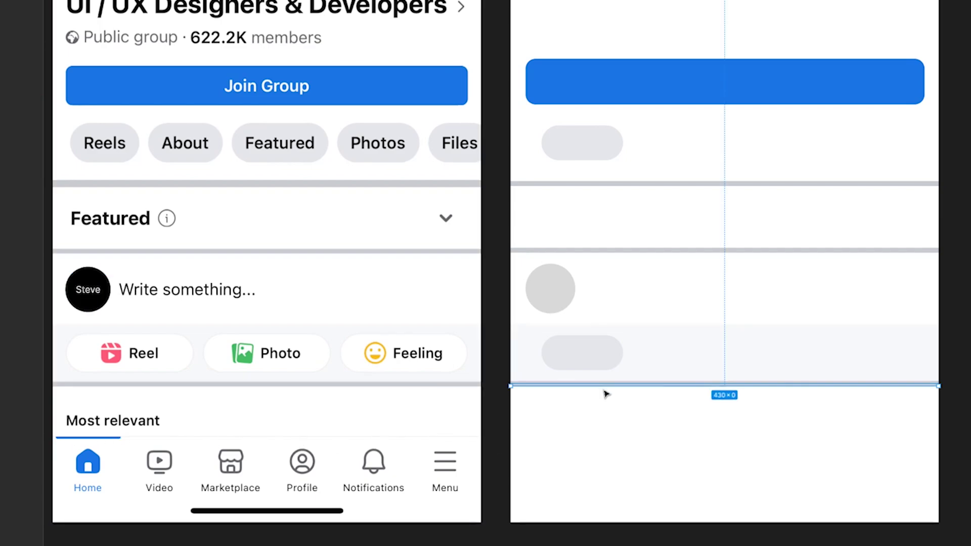
{"action": "left_click_drag", "start_coordinate": [622, 391], "coordinate": [622, 444]}
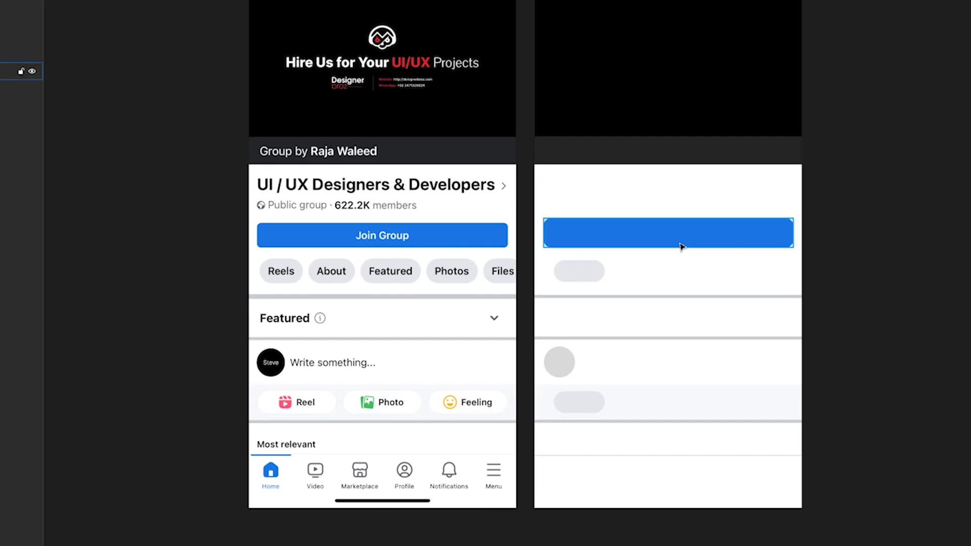
Step: Add the text "Join group" inside the blue button
{"action": "scroll", "coordinate": [683, 246], "scroll_direction": "up", "scroll_amount": 4}
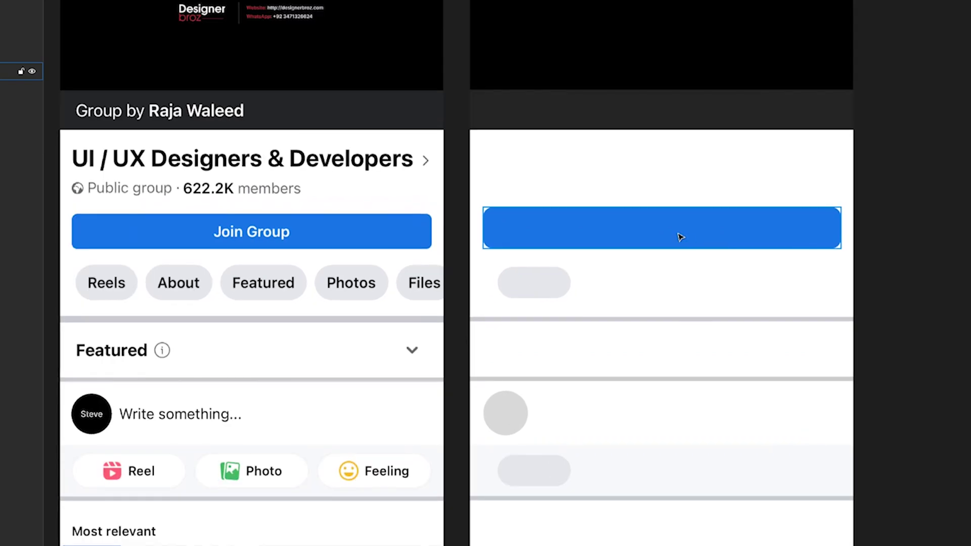
{"action": "left_click", "coordinate": [681, 237]}
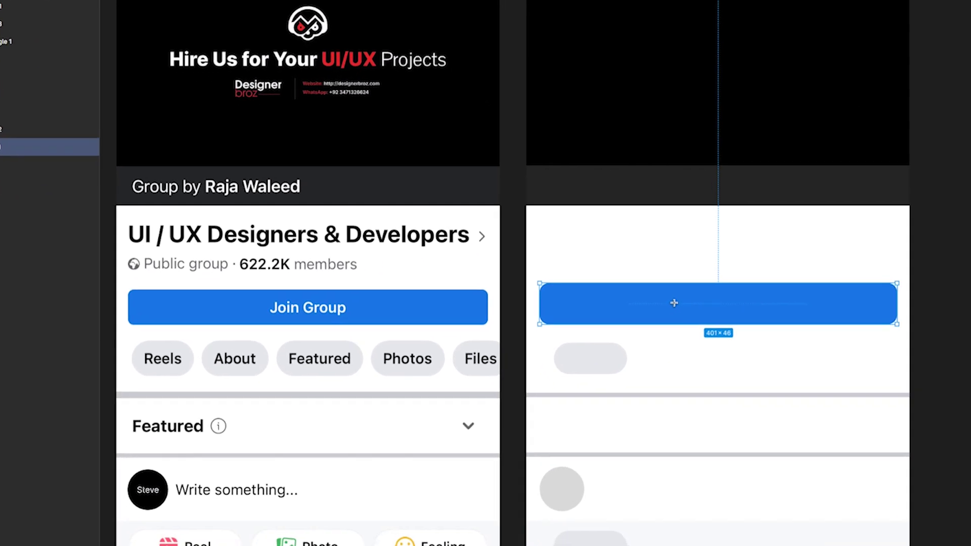
{"action": "left_click", "coordinate": [731, 392]}
{"action": "type", "text": "Join group"}
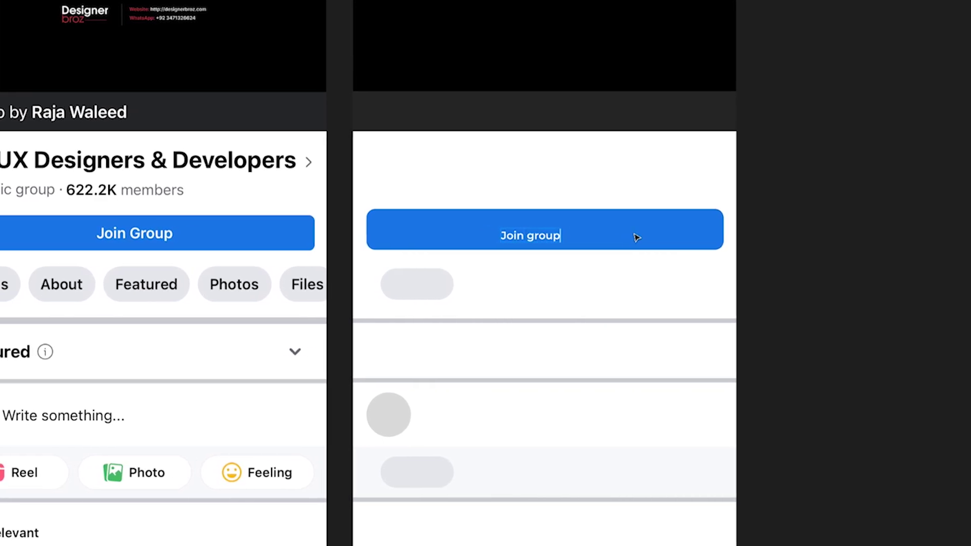
Step: Set the "Join group" text to the Mont font, SemiBold weight, size 18
{"action": "left_click", "coordinate": [879, 138]}
{"action": "type", "text": "Mont"}
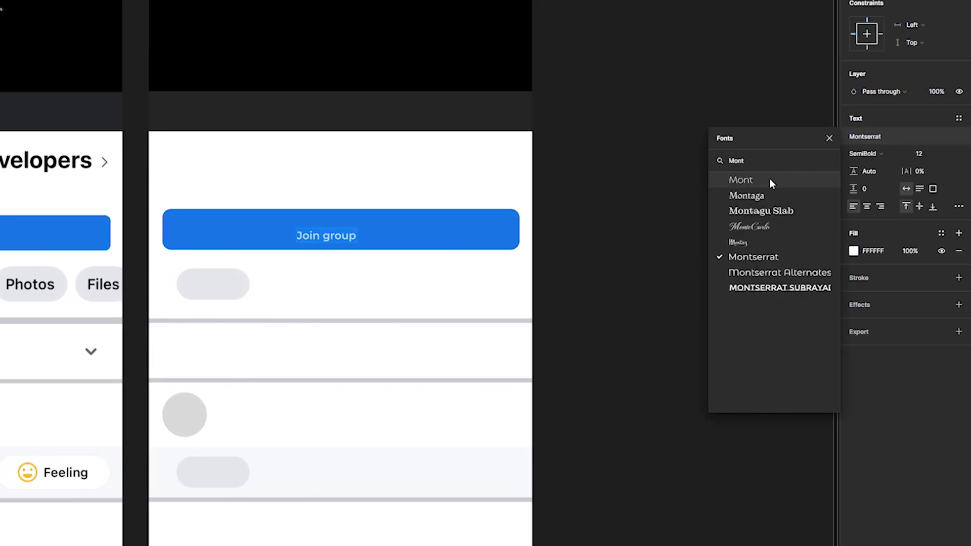
{"action": "left_click", "coordinate": [770, 180]}
{"action": "left_click", "coordinate": [866, 154]}
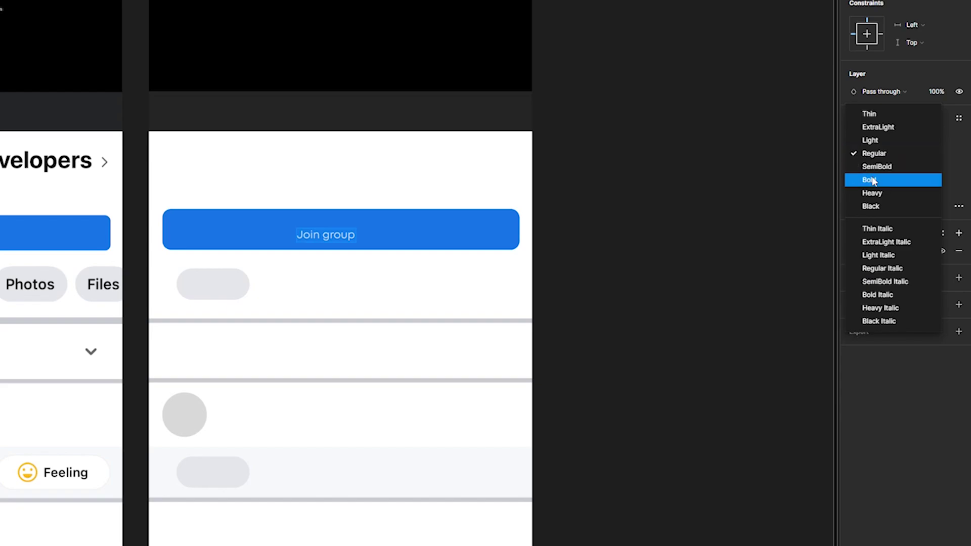
{"action": "left_click", "coordinate": [880, 167]}
{"action": "left_click", "coordinate": [924, 156]}
{"action": "type", "text": "20"}
{"action": "key", "text": "Return"}
{"action": "type", "text": "18"}
{"action": "key", "text": "Return"}
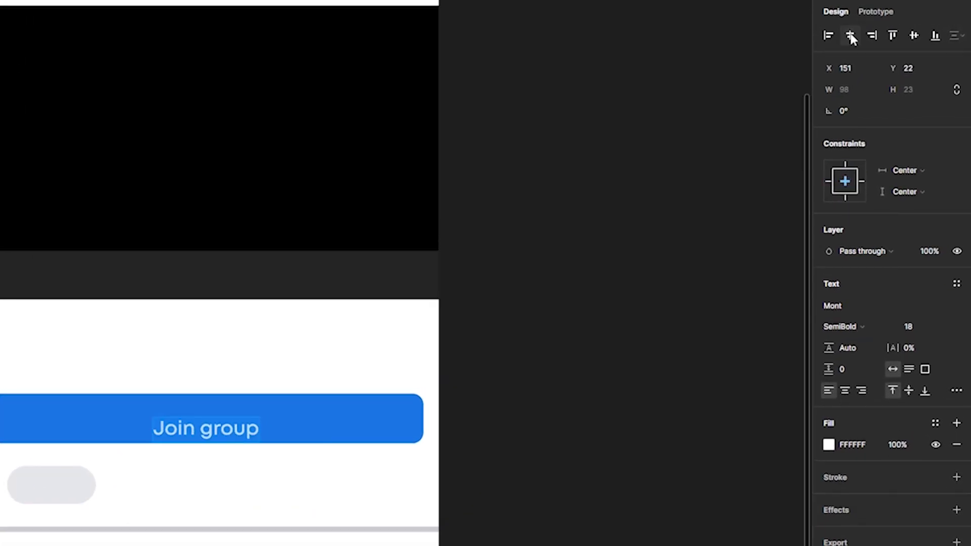
Step: Centre the "Join group" text horizontally and vertically in the blue button
{"action": "left_click", "coordinate": [850, 35]}
{"action": "left_click", "coordinate": [914, 35]}
{"action": "key", "text": "ctrl+z"}
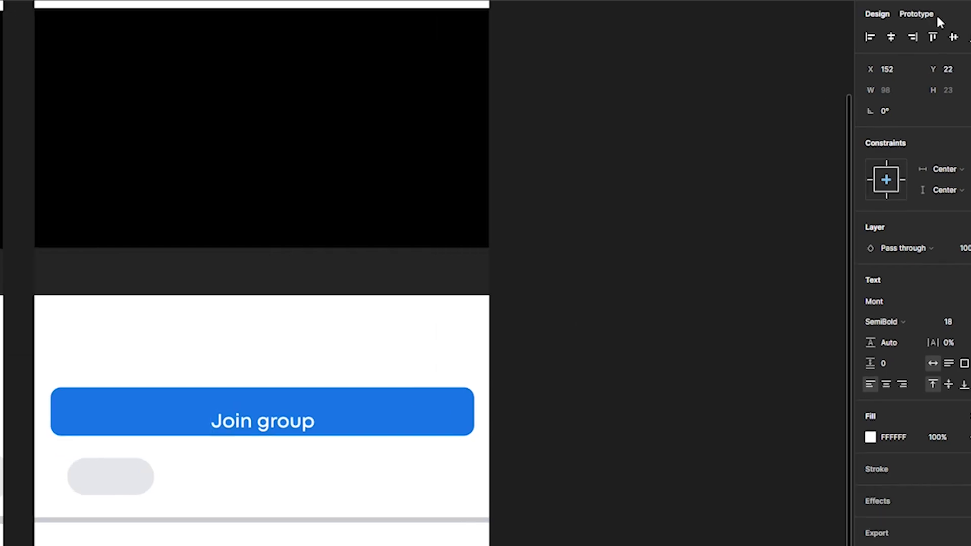
Step: Add the text "Reels" inside the grey pill below the blue button
{"action": "left_click", "coordinate": [126, 483]}
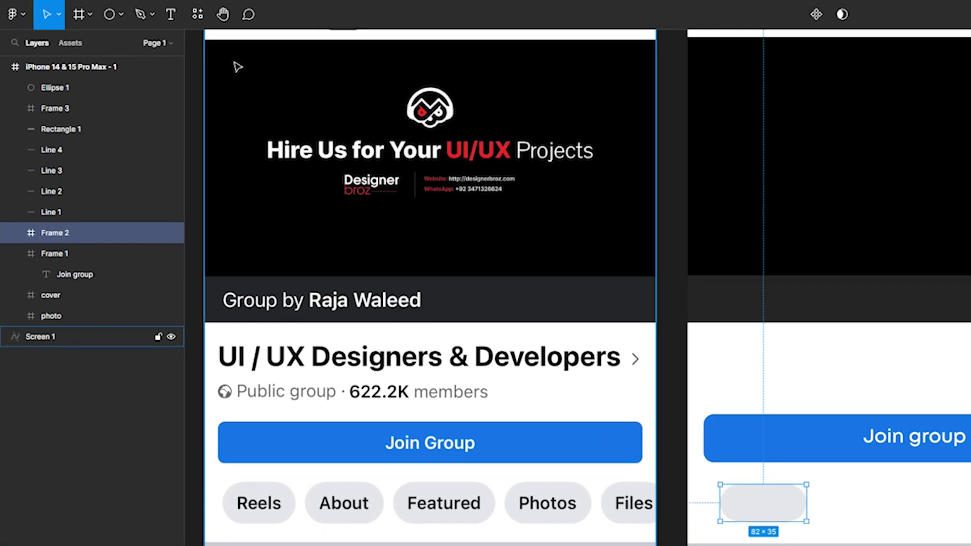
{"action": "key", "text": "t"}
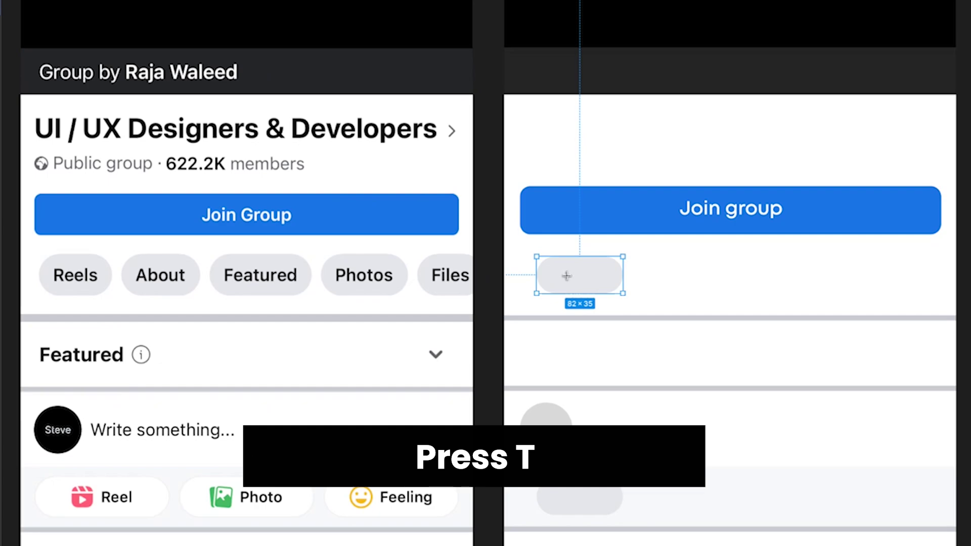
{"action": "left_click", "coordinate": [582, 277]}
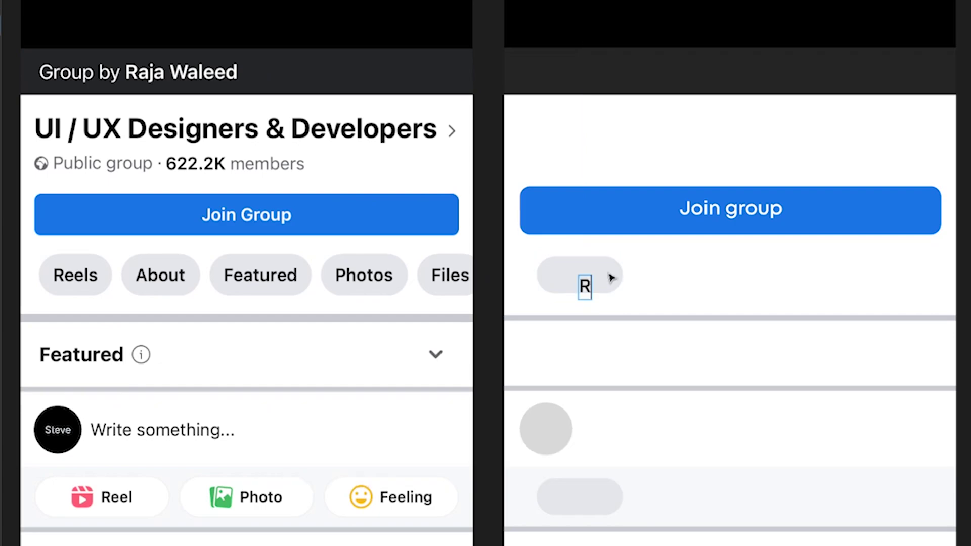
{"action": "left_click", "coordinate": [610, 281]}
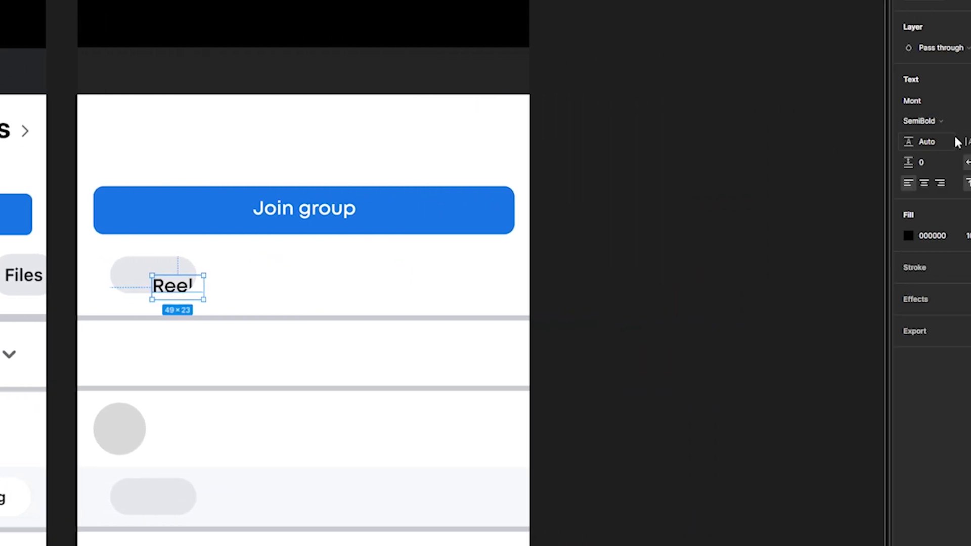
Step: Set the "Reels" text size to 16 and centre it in its pill
{"action": "left_click", "coordinate": [911, 123]}
{"action": "type", "text": "16"}
{"action": "key", "text": "Return"}
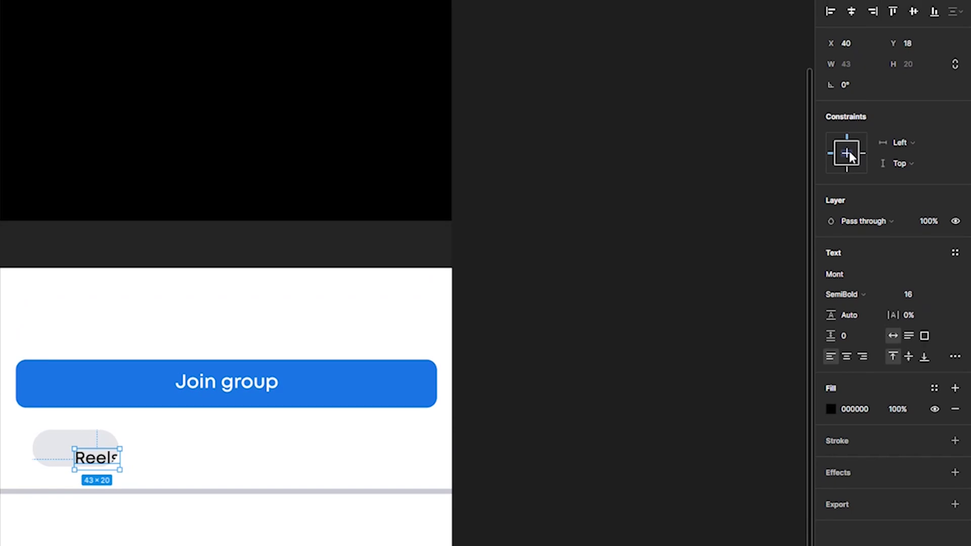
{"action": "left_click", "coordinate": [851, 11]}
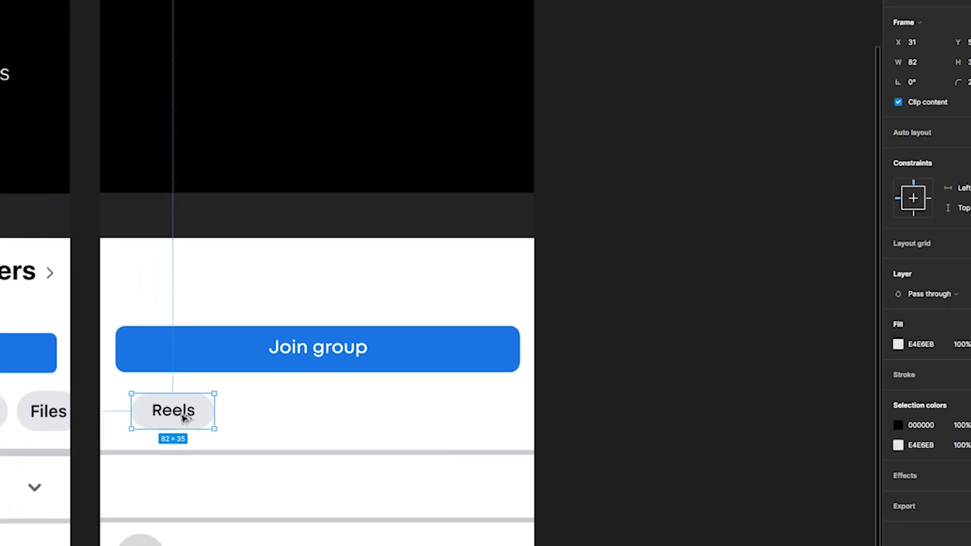
Step: Duplicate the Reels pill along the row and relabel the copies About, Featured, Photos and Files
{"action": "left_click_drag", "start_coordinate": [76, 448], "coordinate": [176, 448]}
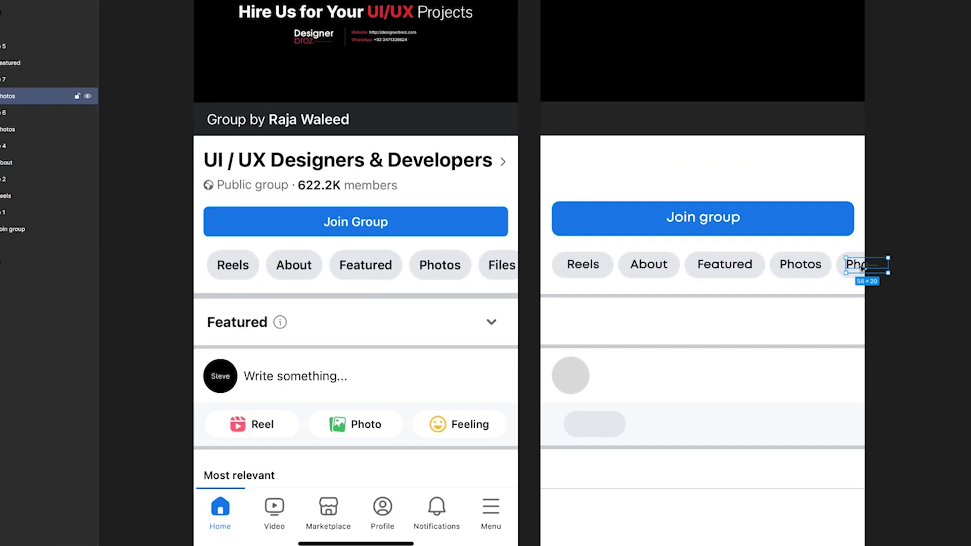
{"action": "double_click", "coordinate": [863, 267]}
{"action": "type", "text": "F"}
{"action": "type", "text": "iles"}
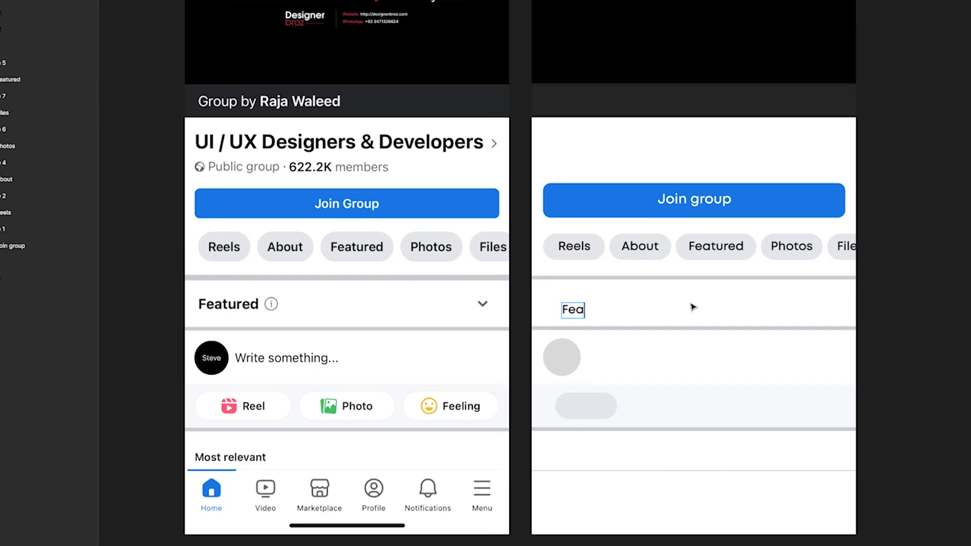
Step: Add a "Featured" heading in the row below the pills and set it to Bold, size 18
{"action": "key", "text": "ctrl+a"}
{"action": "left_click", "coordinate": [932, 141]}
{"action": "type", "text": "1"}
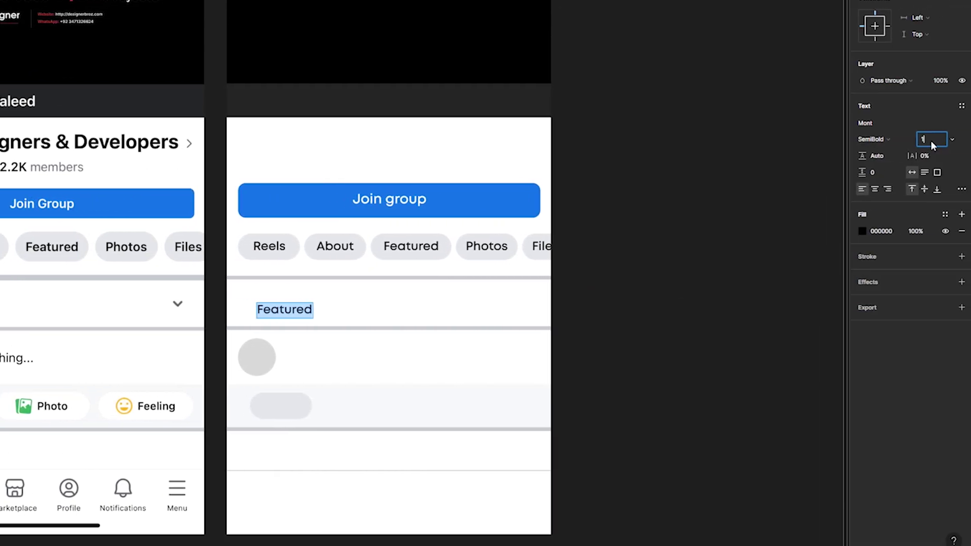
{"action": "left_click", "coordinate": [871, 139]}
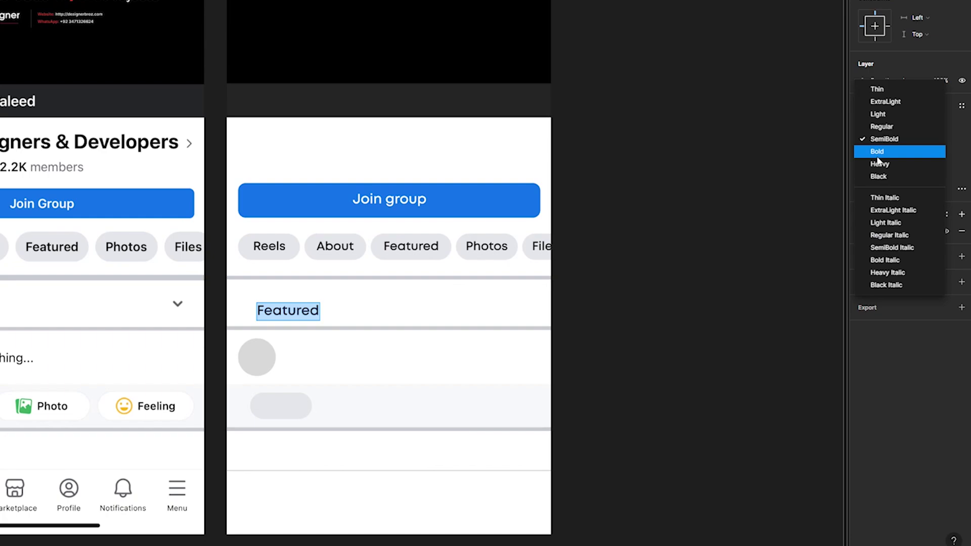
{"action": "left_click", "coordinate": [882, 150]}
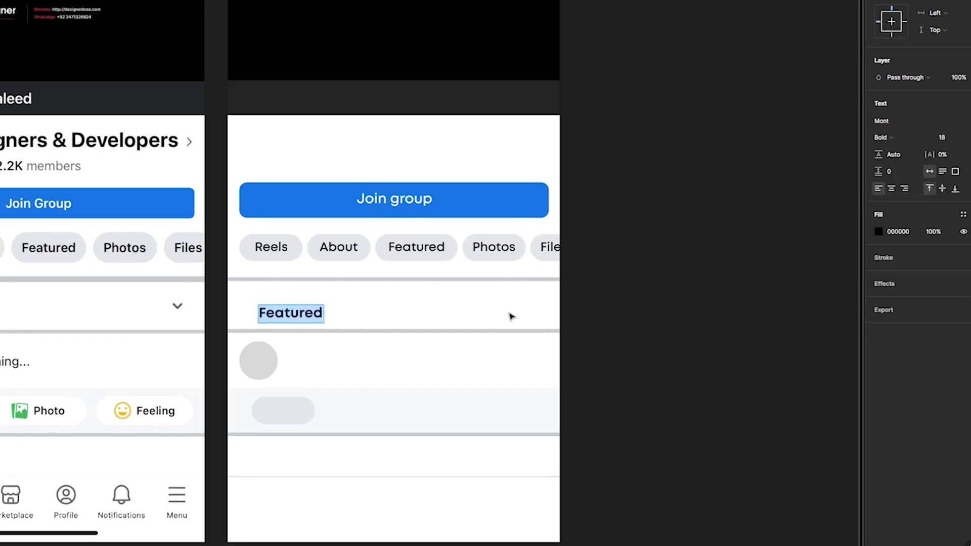
Step: Move the "Featured" heading into line with the blue button's left edge, vertically centred between the two dividers
{"action": "key", "text": "Escape"}
{"action": "left_click_drag", "start_coordinate": [302, 311], "coordinate": [296, 305]}
{"action": "left_click_drag", "start_coordinate": [419, 412], "coordinate": [395, 418]}
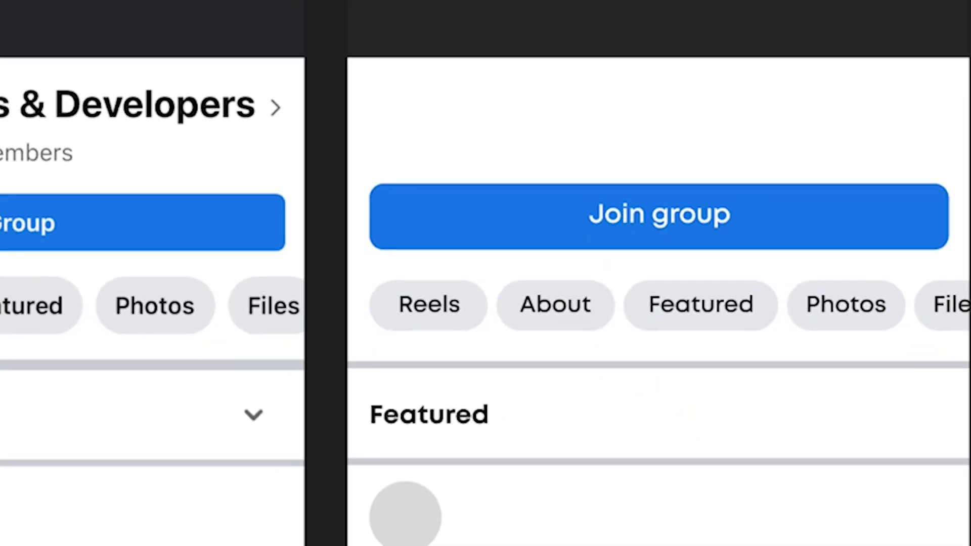
Step: Draw a circle of about 21 × 21 beside the "Featured" heading
{"action": "left_click", "coordinate": [90, 14]}
{"action": "left_click", "coordinate": [74, 76]}
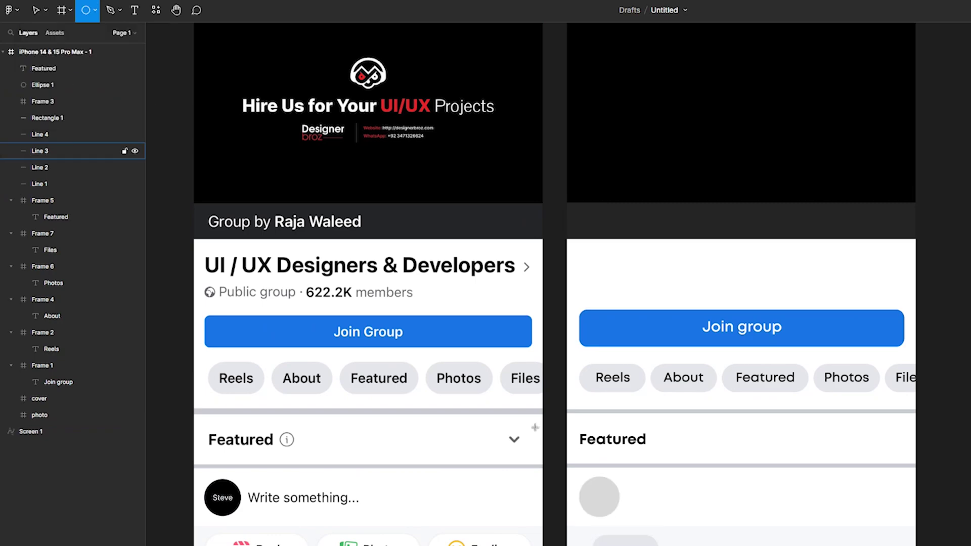
{"action": "left_click_drag", "start_coordinate": [653, 432], "coordinate": [670, 449]}
{"action": "left_click_drag", "start_coordinate": [665, 441], "coordinate": [665, 441]}
Step: Remove the small circle's fill and give it an inside stroke of 1 in the grey sampled from the divider line
{"action": "scroll", "coordinate": [664, 441], "scroll_direction": "up", "scroll_amount": 5}
{"action": "left_click", "coordinate": [958, 259]}
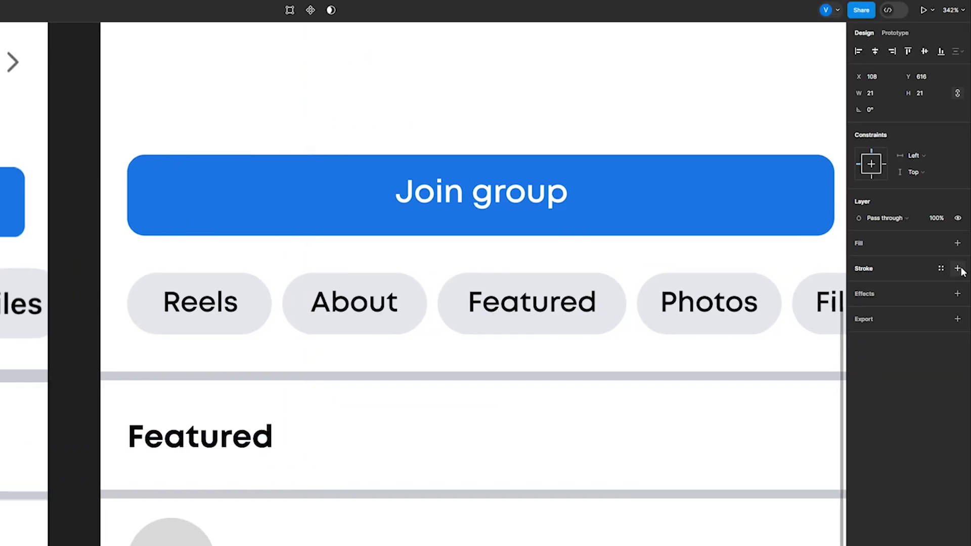
{"action": "left_click", "coordinate": [957, 269]}
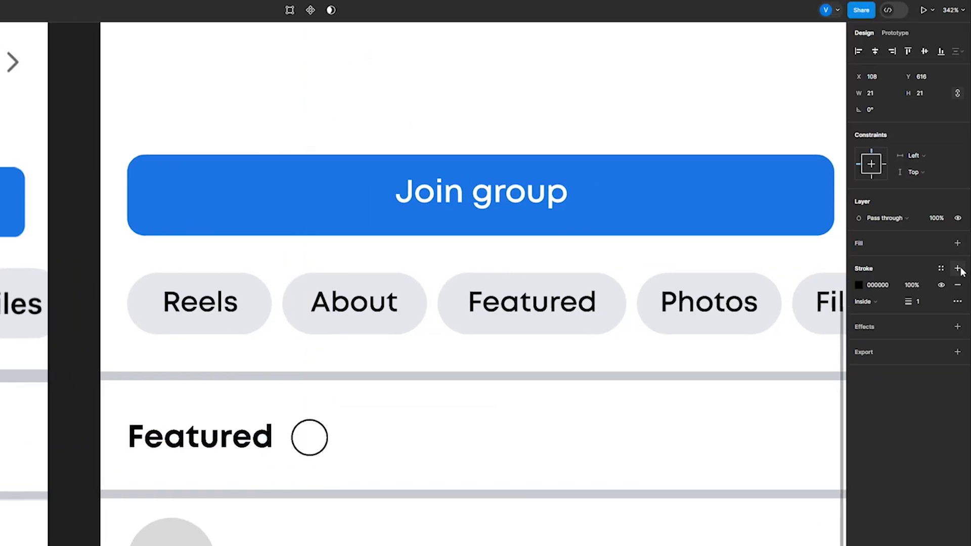
{"action": "left_click", "coordinate": [859, 285]}
{"action": "left_click", "coordinate": [737, 461]}
{"action": "left_click", "coordinate": [413, 376]}
{"action": "left_click", "coordinate": [837, 286]}
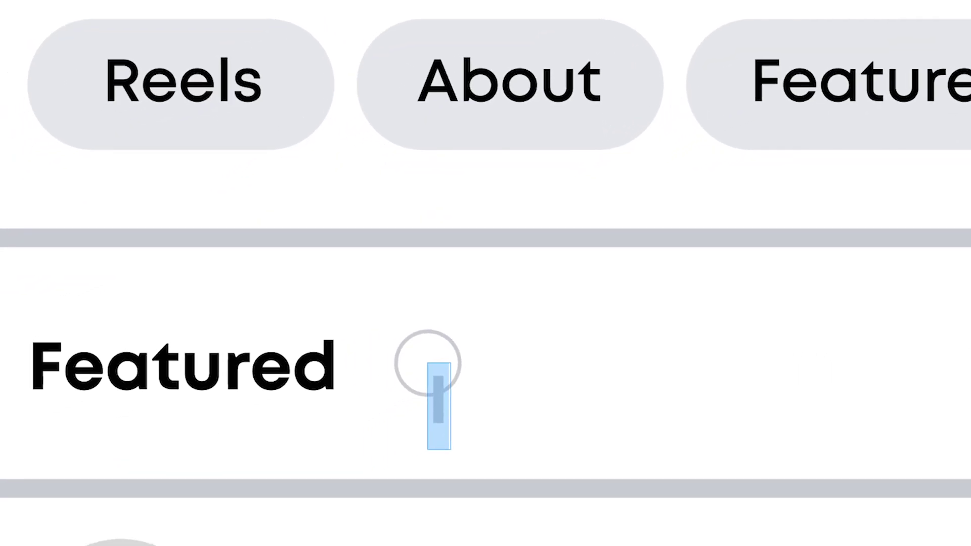
Step: Set the grey letter "I" to size 8 and place it in the centre of the small circle
{"action": "type", "text": "8"}
{"action": "key", "text": "Return"}
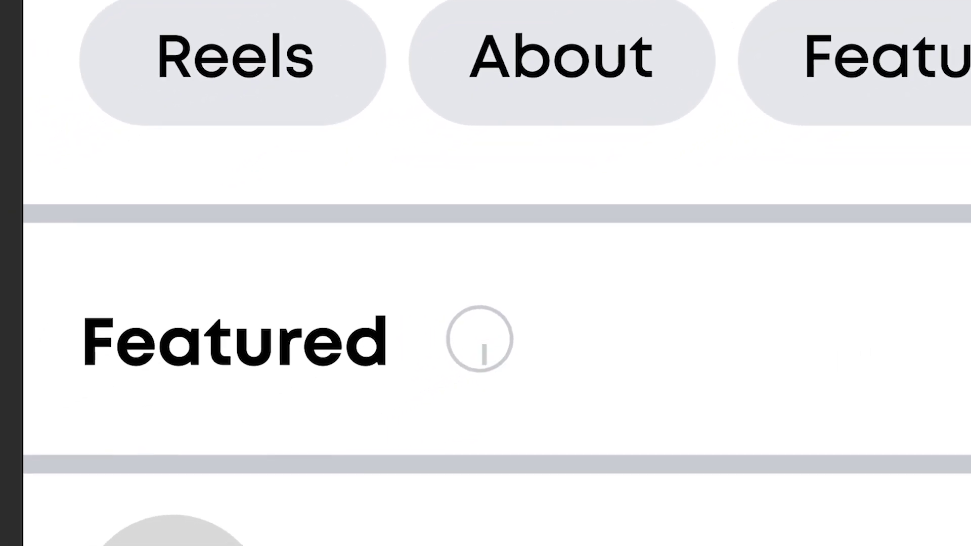
{"action": "key", "text": "Return"}
{"action": "left_click_drag", "start_coordinate": [488, 356], "coordinate": [480, 343]}
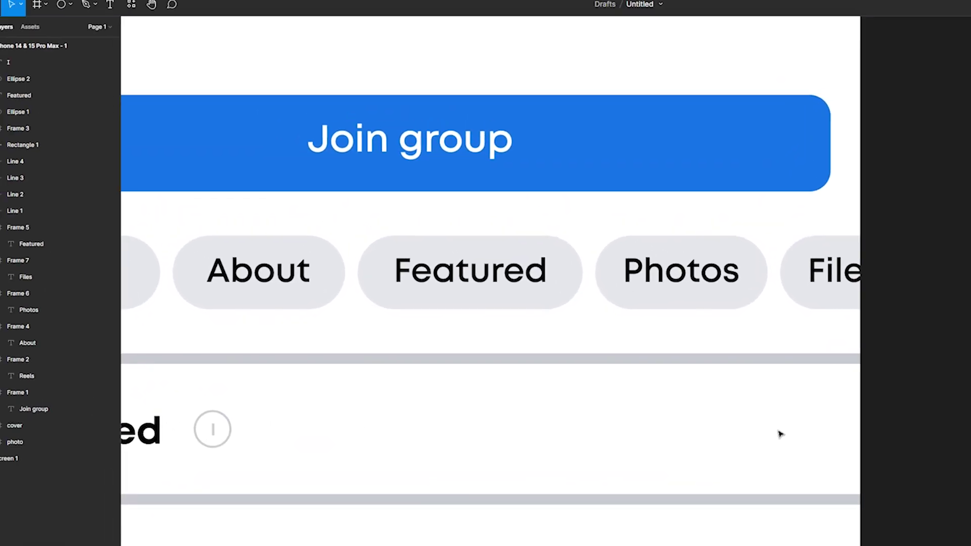
Step: Find the Iconify plugin and run it
{"action": "left_click", "coordinate": [131, 4]}
{"action": "left_click", "coordinate": [182, 26]}
{"action": "left_click", "coordinate": [173, 55]}
{"action": "type", "text": "icoNIFY"}
{"action": "left_click", "coordinate": [198, 126]}
Step: Search Iconify for "arrow" and import the Element Plus arrow-up-bold icon from the second page of results
{"action": "left_click", "coordinate": [683, 210]}
{"action": "type", "text": "arrow"}
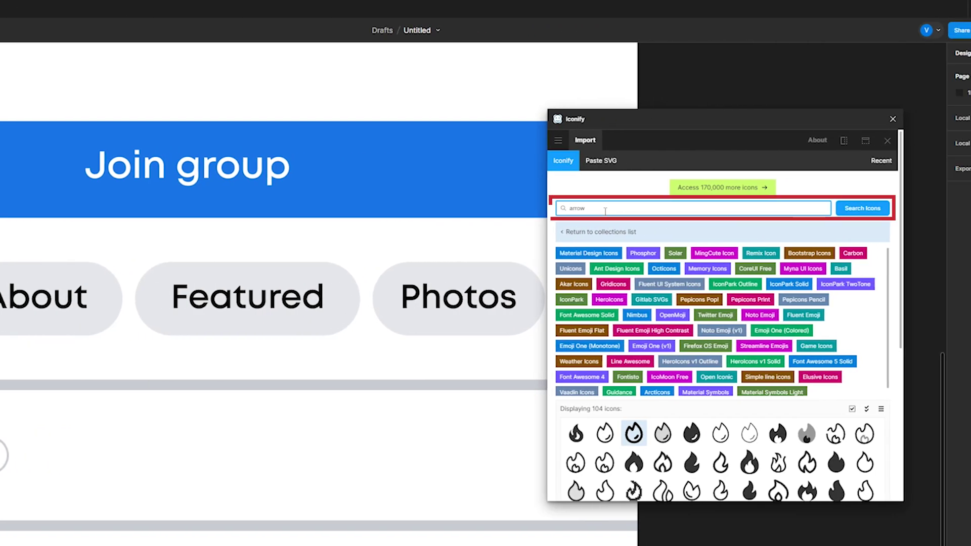
{"action": "key", "text": "Return"}
{"action": "scroll", "coordinate": [703, 455], "scroll_direction": "down", "scroll_amount": 2}
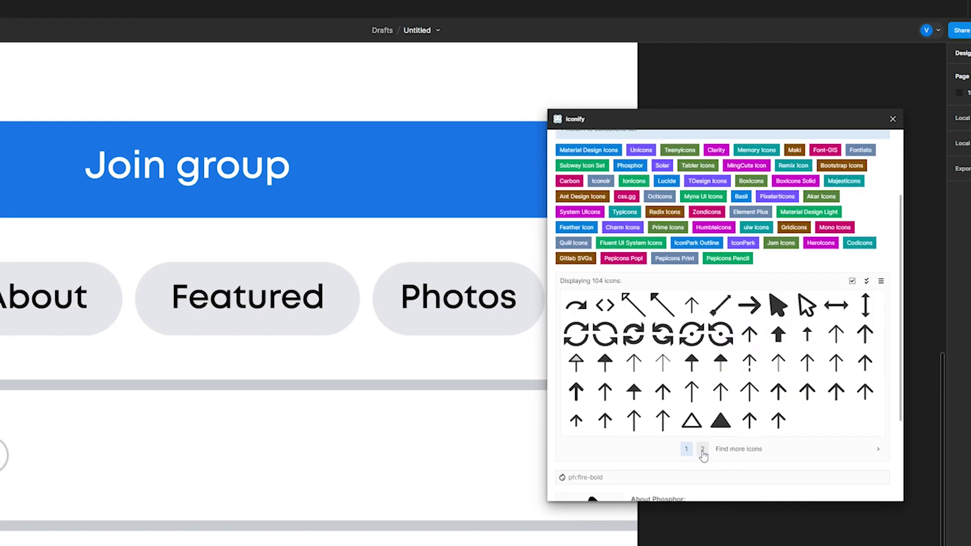
{"action": "left_click", "coordinate": [703, 450]}
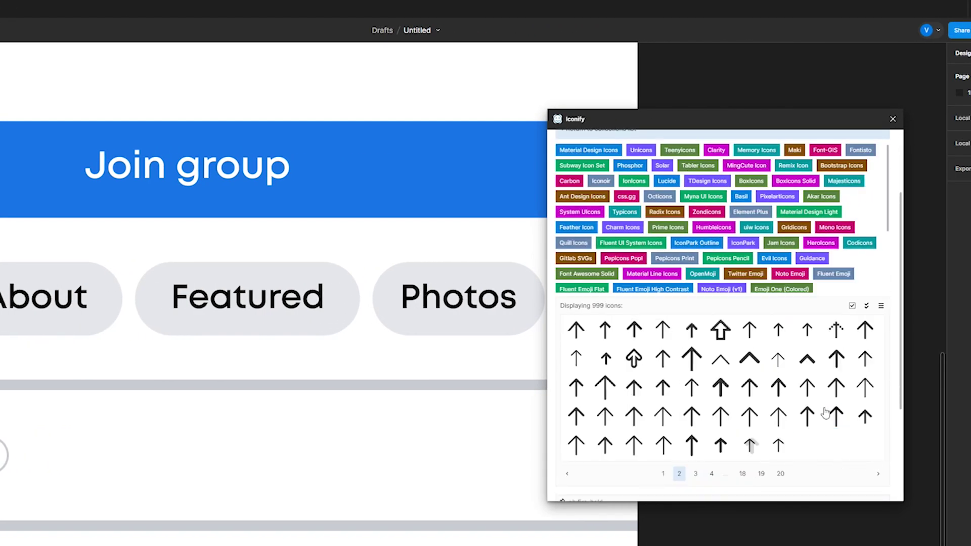
{"action": "left_click", "coordinate": [744, 362]}
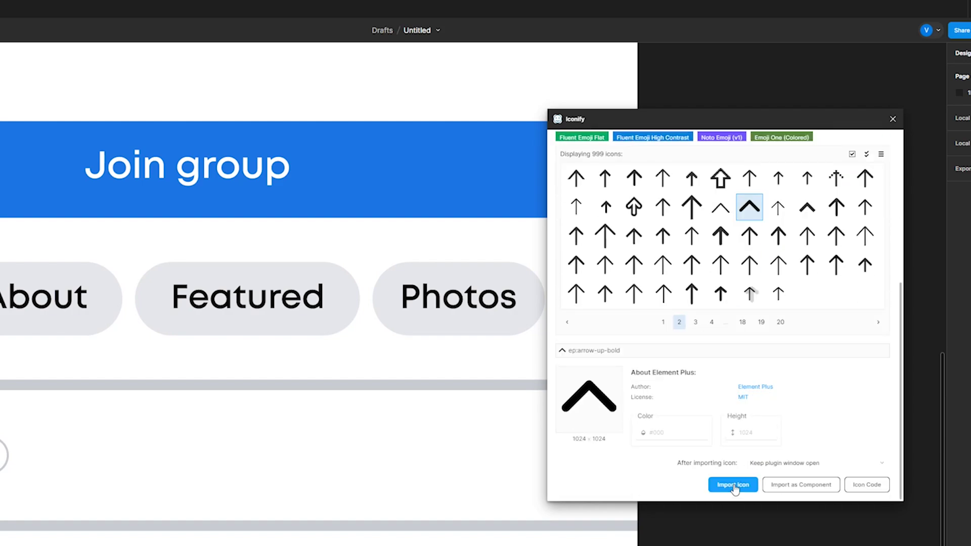
{"action": "left_click", "coordinate": [734, 486]}
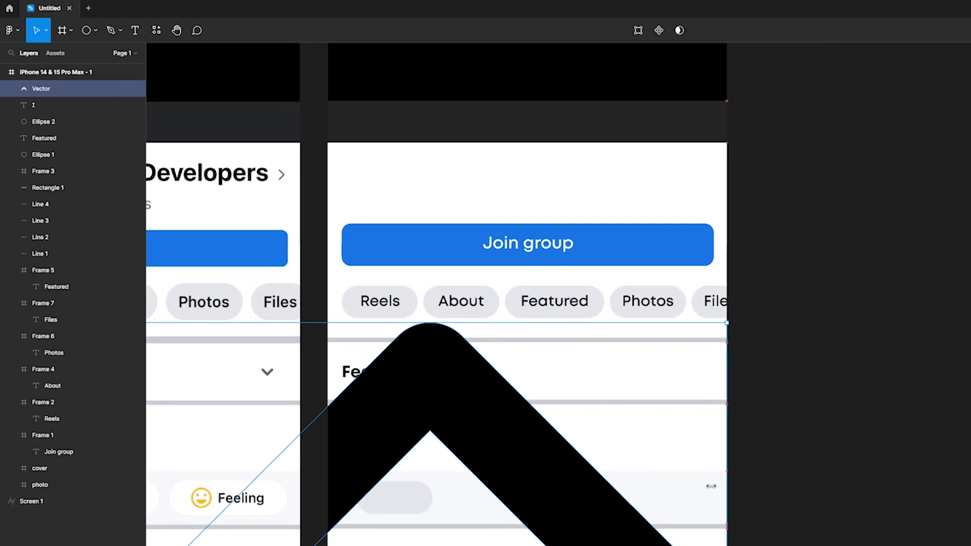
Step: Shrink the chevron to 12 × 8, rotate it 180° at the end of the Featured row and fill it with the reference chevron's grey
{"action": "left_click_drag", "start_coordinate": [694, 486], "coordinate": [620, 352]}
{"action": "left_click_drag", "start_coordinate": [676, 365], "coordinate": [554, 366]}
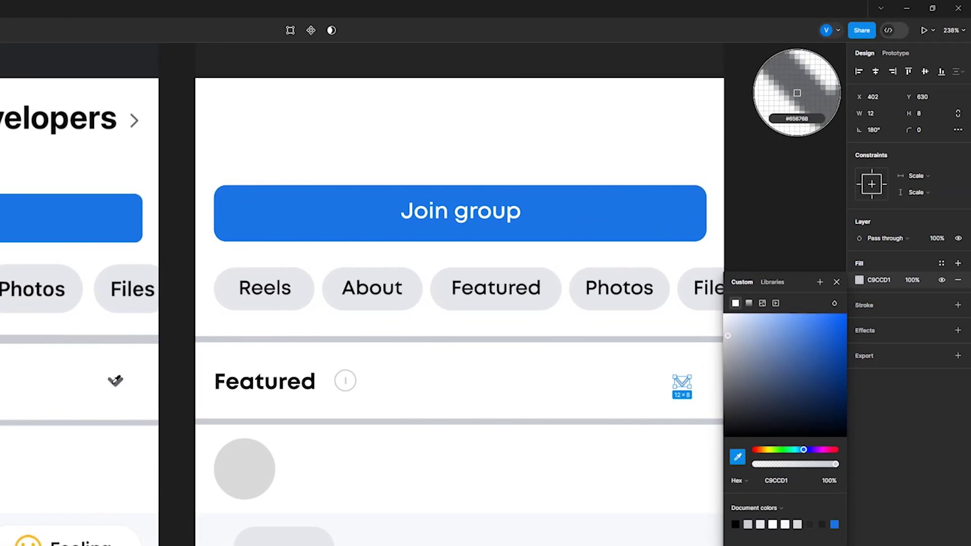
{"action": "left_click", "coordinate": [784, 90]}
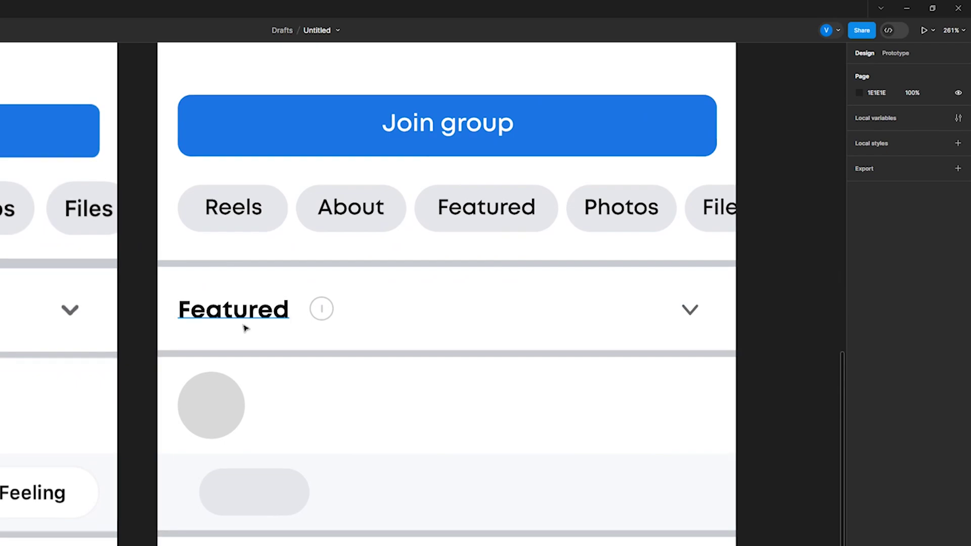
Step: Add the text "Write something..." in Mont Regular, size 16, beside the large grey circle
{"action": "key", "text": "t"}
{"action": "left_click", "coordinate": [294, 410]}
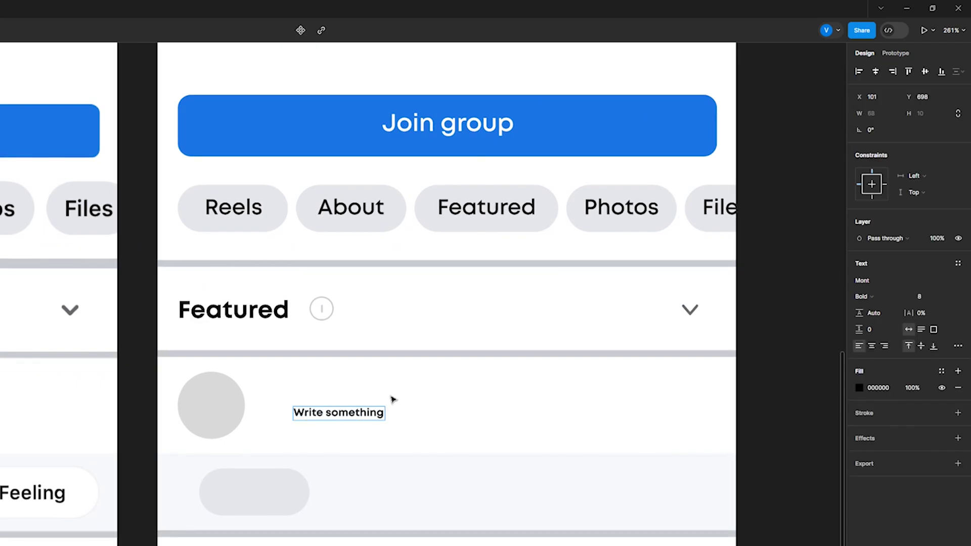
{"action": "key", "text": "ctrl+a"}
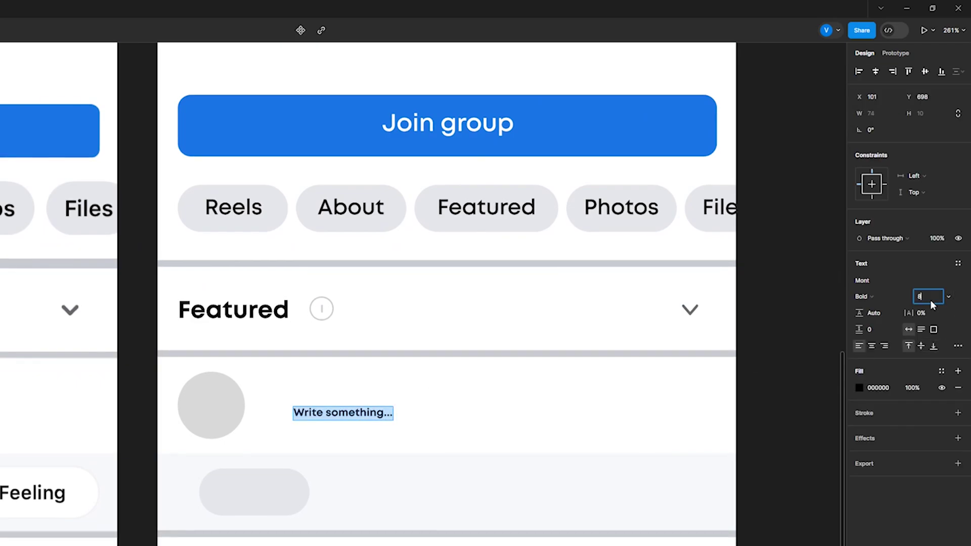
{"action": "type", "text": "16"}
{"action": "key", "text": "Return"}
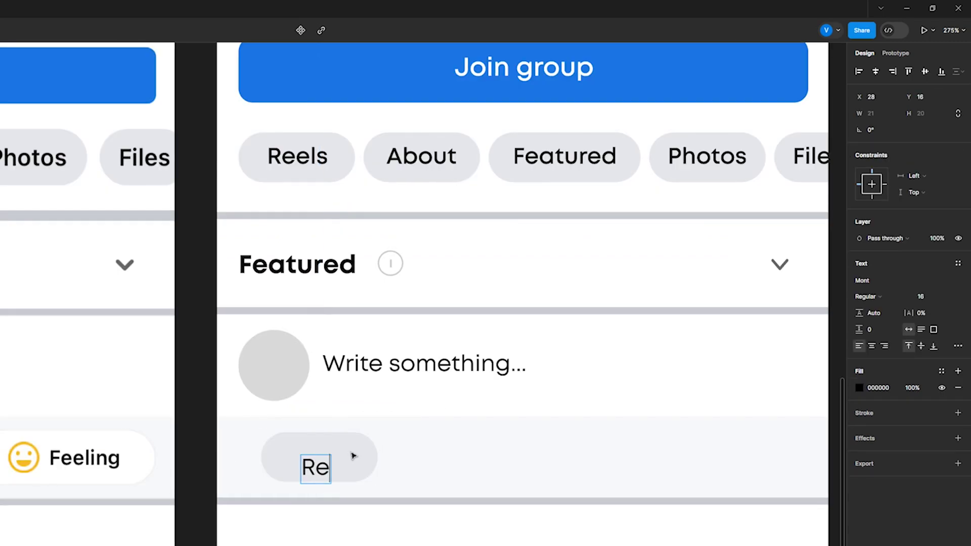
Step: Add the label "Reel" at size 16 inside the grey pill of the lower strip and centre it both ways
{"action": "scroll", "coordinate": [404, 294], "scroll_direction": "right", "scroll_amount": 3}
{"action": "type", "text": "el"}
{"action": "key", "text": "Escape"}
{"action": "left_click", "coordinate": [876, 71]}
{"action": "left_click", "coordinate": [926, 71]}
Step: Duplicate the Reel pill to make an evenly spaced row of three pills in the lower strip
{"action": "left_click", "coordinate": [184, 456]}
{"action": "left_click_drag", "start_coordinate": [184, 446], "coordinate": [329, 446]}
{"action": "key", "text": "ctrl+d"}
{"action": "left_click", "coordinate": [324, 450], "text": "shift"}
{"action": "left_click", "coordinate": [222, 455], "text": "shift"}
{"action": "left_click", "coordinate": [452, 453]}
{"action": "key", "text": "ctrl+z"}
Step: Change the labels of the second and third pills to "Photo" and "Feeling"
{"action": "left_click_drag", "start_coordinate": [230, 447], "coordinate": [288, 447]}
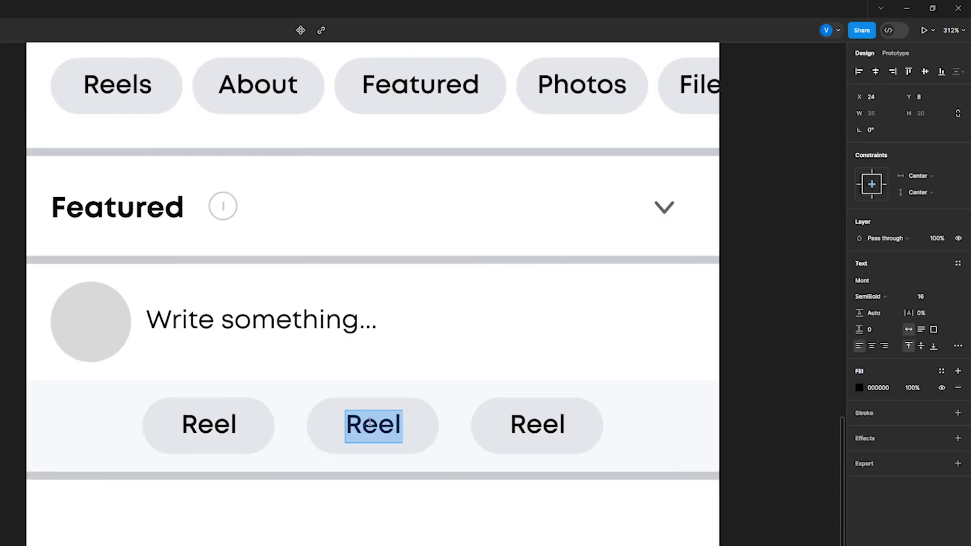
{"action": "type", "text": "Photo"}
{"action": "key", "text": "Escape"}
{"action": "key", "text": "Tab"}
{"action": "key", "text": "Return"}
{"action": "type", "text": "Feeling"}
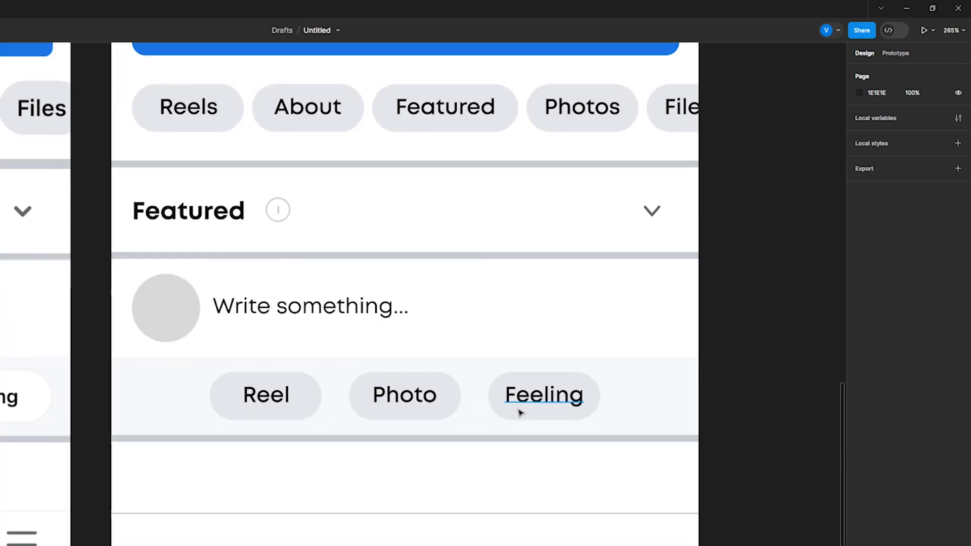
Step: Widen the Feeling pill to 114, then widen the Reel and Photo pills to reduce the gaps between them
{"action": "left_click", "coordinate": [521, 413]}
{"action": "left_click_drag", "start_coordinate": [601, 393], "coordinate": [644, 393]}
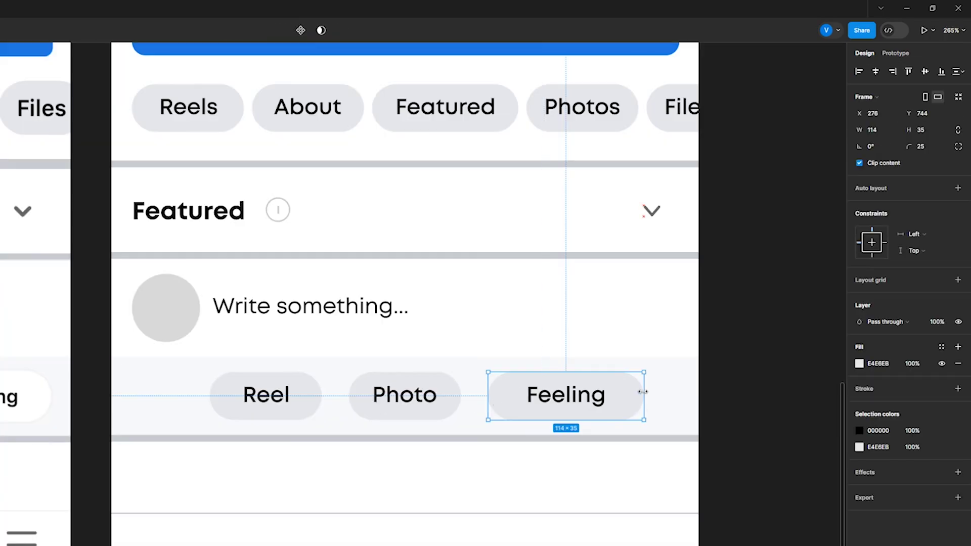
{"action": "left_click", "coordinate": [227, 404]}
{"action": "left_click_drag", "start_coordinate": [210, 397], "coordinate": [180, 397]}
{"action": "left_click", "coordinate": [435, 408]}
{"action": "left_click_drag", "start_coordinate": [461, 394], "coordinate": [491, 394]}
Step: Give the Reel, Photo and Feeling pills a white FFFFFF fill and a faint outside stroke of 1
{"action": "left_click", "coordinate": [303, 404]}
{"action": "left_click", "coordinate": [512, 431]}
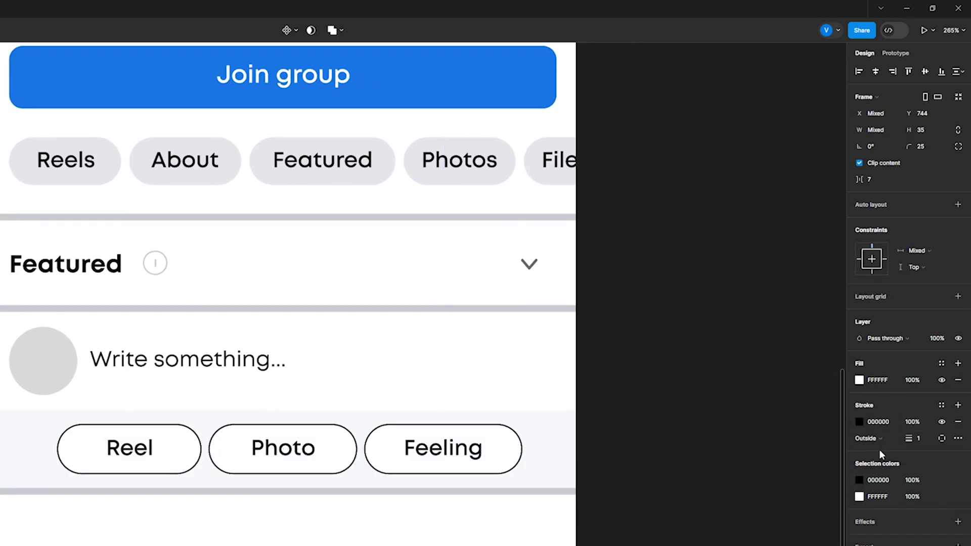
{"action": "left_click", "coordinate": [916, 423]}
{"action": "left_click", "coordinate": [705, 461]}
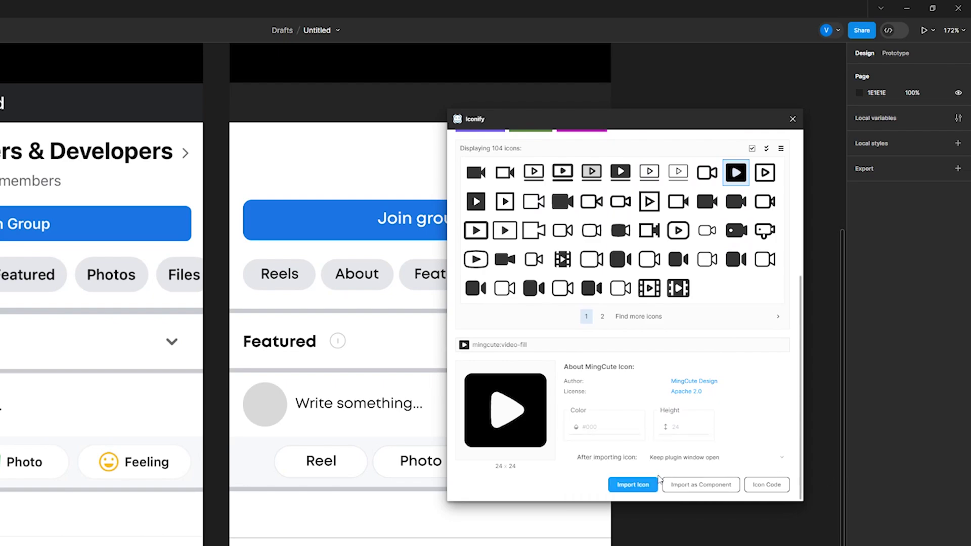
Step: Import the MingCute video-fill icon, close Iconify and place the icon beside the smiley and image icons outside the frame
{"action": "left_click", "coordinate": [647, 482]}
{"action": "left_click", "coordinate": [794, 120]}
{"action": "double_click", "coordinate": [623, 382]}
{"action": "left_click_drag", "start_coordinate": [624, 382], "coordinate": [641, 538]}
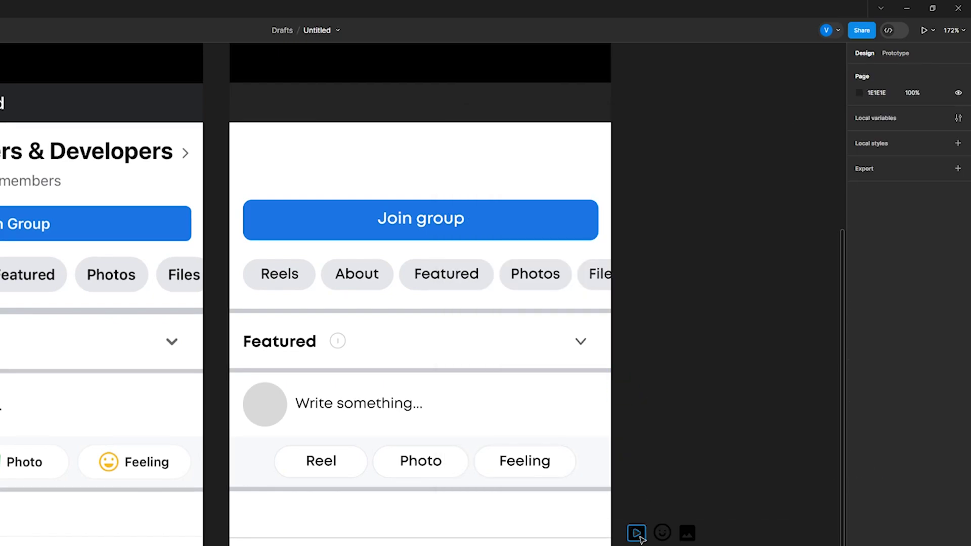
Step: Recolour the three icons: video pink DB1172, image green 59CE46 and smiley yellow-green BECA3A
{"action": "left_click", "coordinate": [641, 540]}
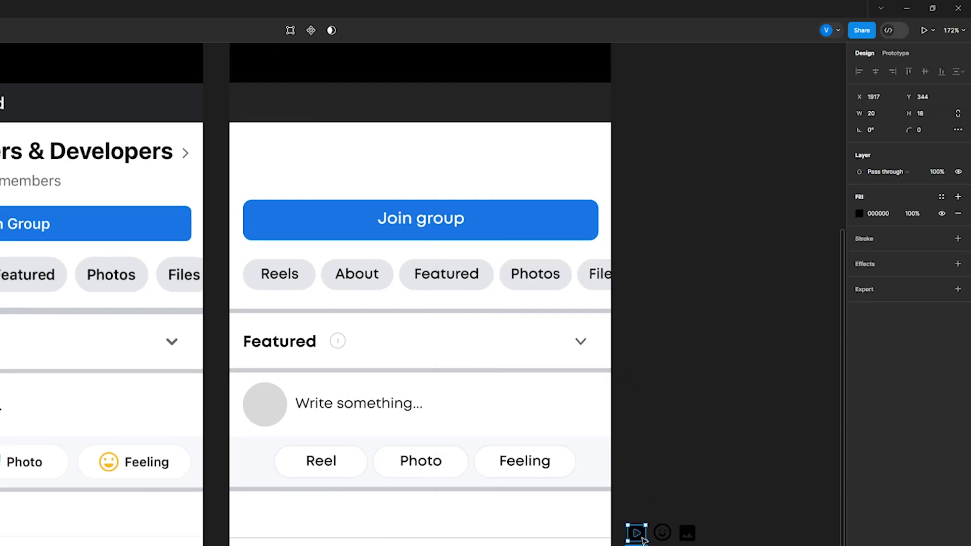
{"action": "left_click", "coordinate": [859, 213]}
{"action": "left_click", "coordinate": [838, 264]}
{"action": "left_click", "coordinate": [835, 214]}
{"action": "left_click", "coordinate": [805, 272]}
{"action": "left_click", "coordinate": [506, 406]}
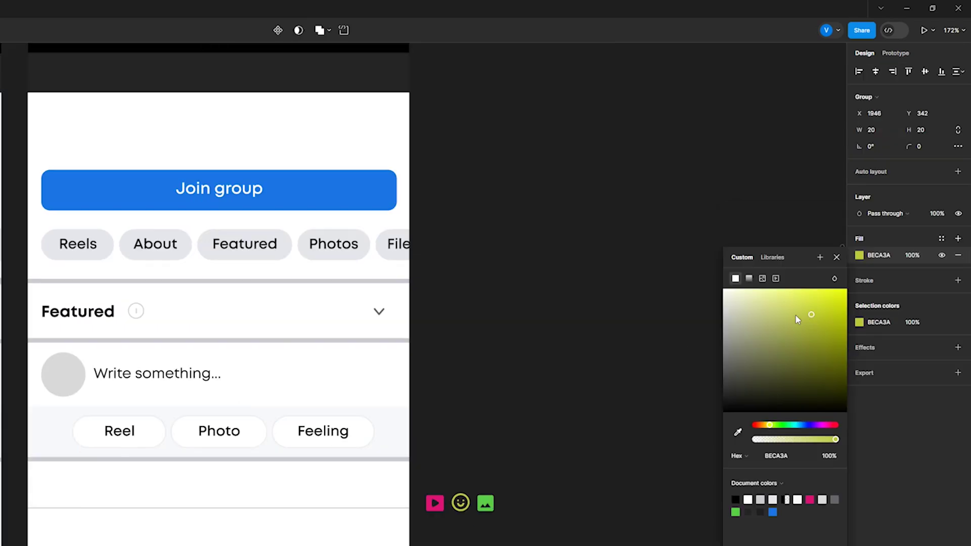
{"action": "left_click", "coordinate": [599, 371]}
Step: Place the video and image icons, each 18 × 16, in front of the Reel and Photo labels inside their pills
{"action": "left_click_drag", "start_coordinate": [598, 371], "coordinate": [712, 358]}
{"action": "left_click_drag", "start_coordinate": [549, 490], "coordinate": [209, 422]}
{"action": "scroll", "coordinate": [208, 423], "scroll_direction": "up", "scroll_amount": 5}
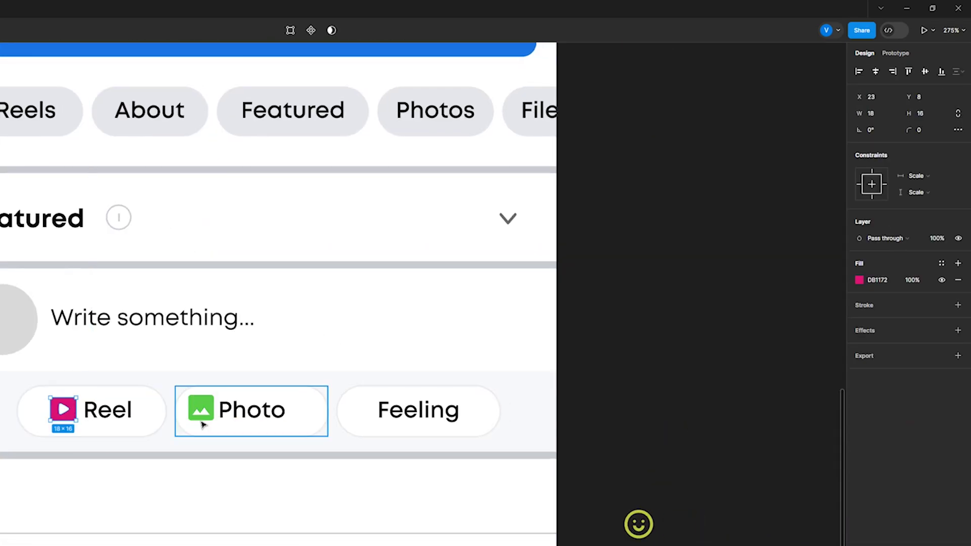
{"action": "left_click", "coordinate": [202, 424]}
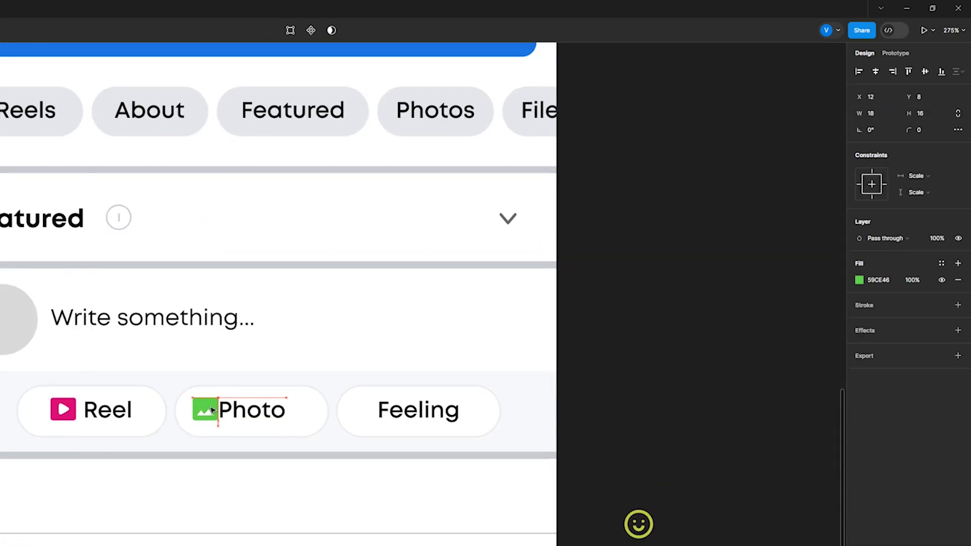
{"action": "left_click", "coordinate": [71, 410]}
Step: Fine-tune the spacing of the image icon and Photo label, and place the 20 × 20 smiley before the Feeling label
{"action": "scroll", "coordinate": [93, 411], "scroll_direction": "up", "scroll_amount": 5}
{"action": "left_click_drag", "start_coordinate": [372, 441], "coordinate": [248, 413]}
{"action": "left_click", "coordinate": [248, 411]}
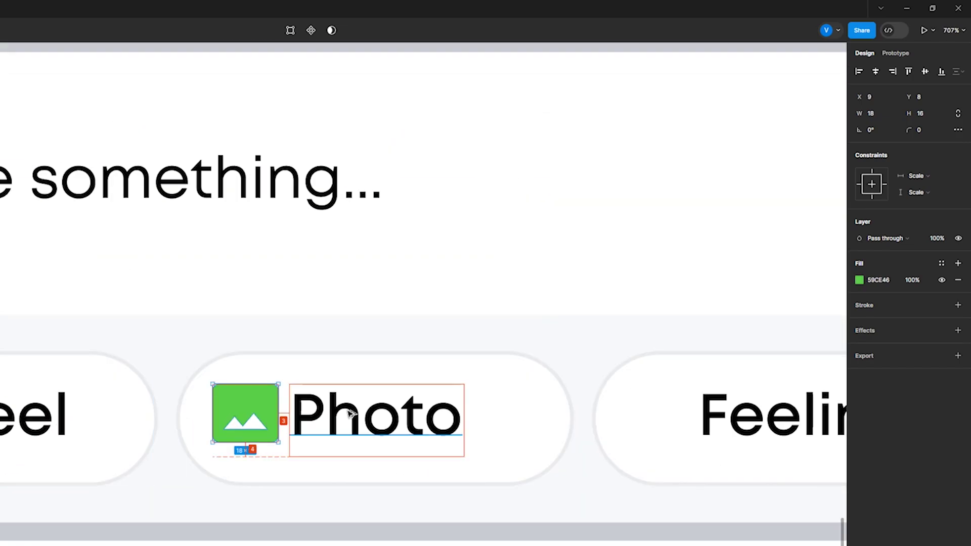
{"action": "left_click", "coordinate": [349, 413], "text": "shift"}
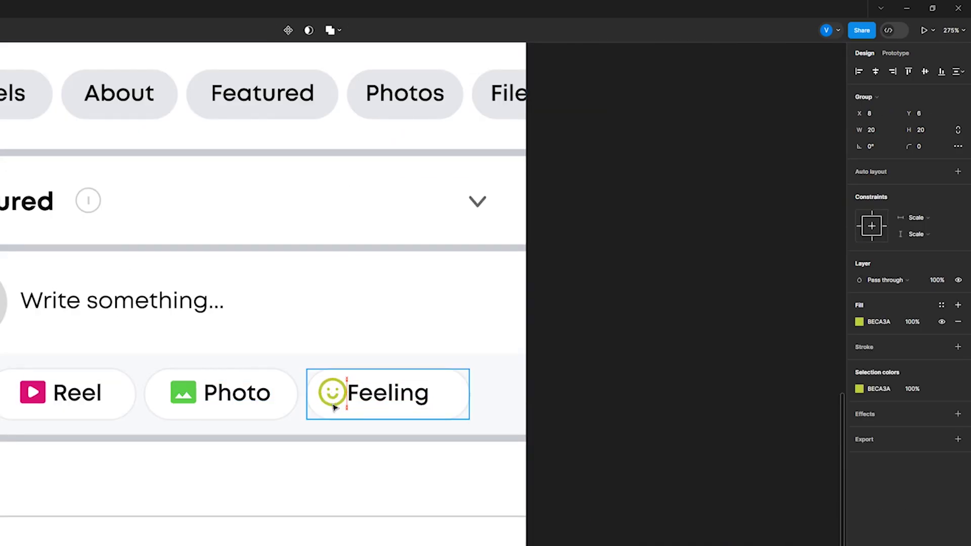
{"action": "scroll", "coordinate": [334, 407], "scroll_direction": "up", "scroll_amount": 3}
{"action": "left_click", "coordinate": [399, 403]}
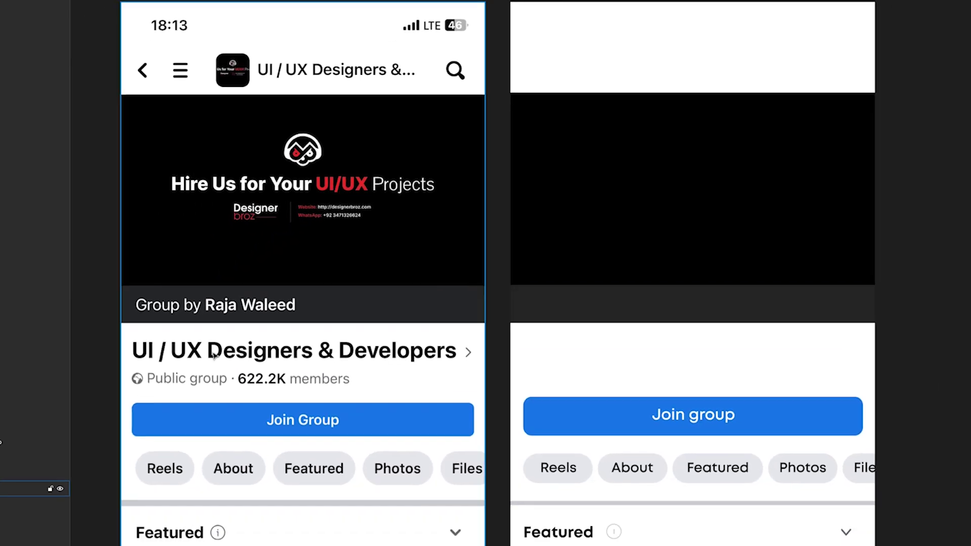
Step: Add the title "UI/UX Designers & Developers" above the Join group button in Mont Bold, size 24
{"action": "key", "text": "r"}
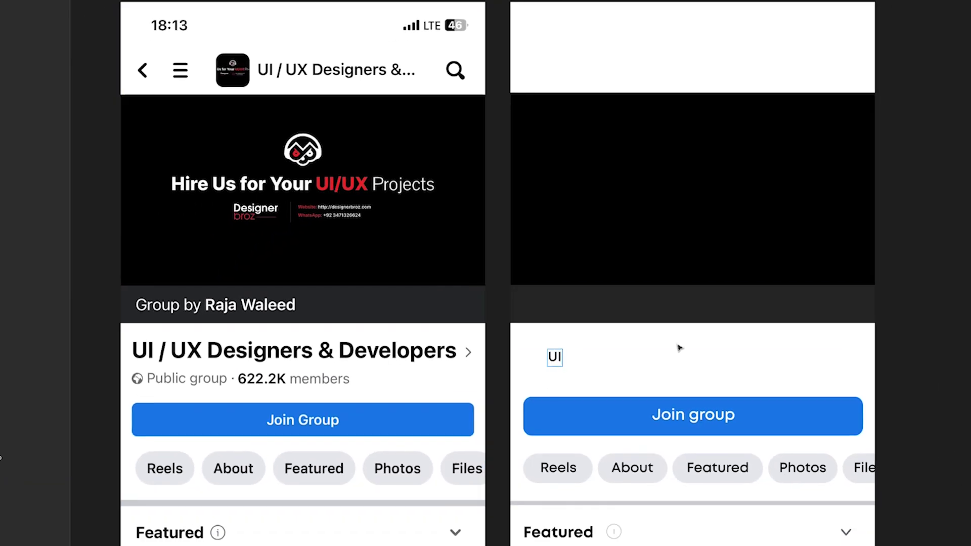
{"action": "type", "text": "Designers & Developers"}
{"action": "key", "text": "ctrl+a"}
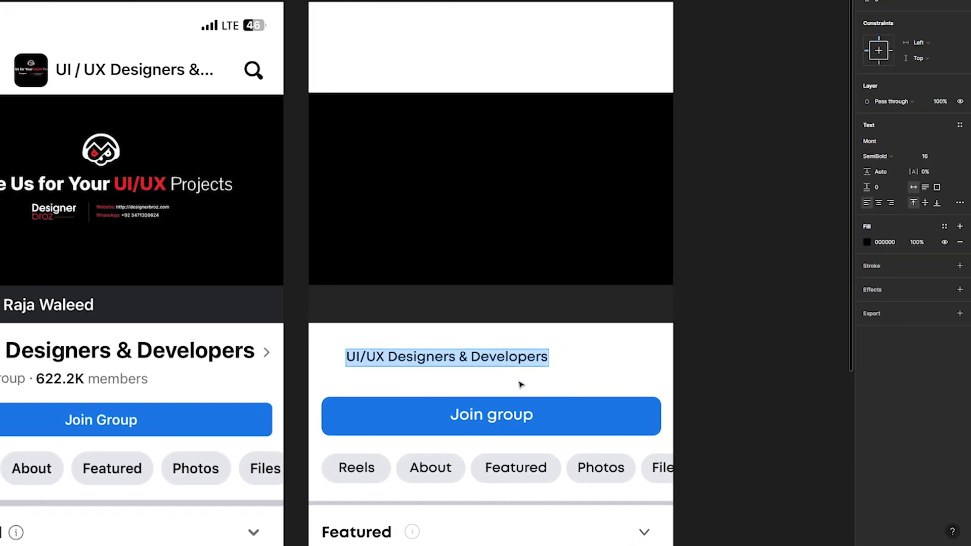
{"action": "left_click", "coordinate": [881, 159]}
{"action": "left_click", "coordinate": [883, 169]}
{"action": "left_click", "coordinate": [937, 160]}
{"action": "type", "text": "24"}
{"action": "key", "text": "Return"}
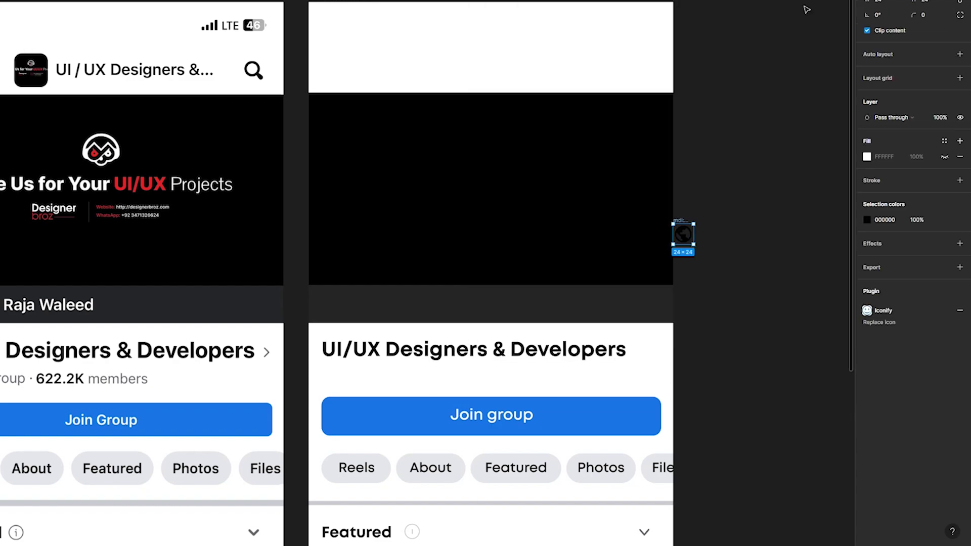
Step: Place the globe icon at 13 × 13 below the group title and fill it with grey 65676B
{"action": "left_click_drag", "start_coordinate": [683, 227], "coordinate": [328, 380]}
{"action": "left_click", "coordinate": [867, 141]}
{"action": "left_click", "coordinate": [753, 307]}
{"action": "left_click", "coordinate": [499, 504]}
{"action": "scroll", "coordinate": [495, 455], "scroll_direction": "down", "scroll_amount": 4}
{"action": "scroll", "coordinate": [490, 354], "scroll_direction": "up", "scroll_amount": 3}
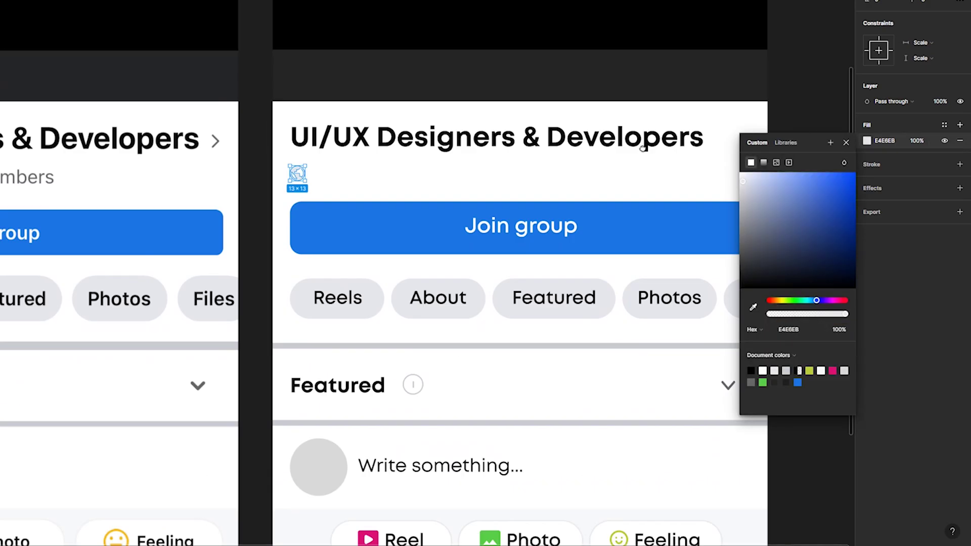
{"action": "scroll", "coordinate": [488, 241], "scroll_direction": "right", "scroll_amount": 2}
{"action": "left_click", "coordinate": [753, 307]}
{"action": "left_click", "coordinate": [629, 349]}
{"action": "left_click", "coordinate": [707, 93]}
Step: Add the text "Public group" beside the globe in SemiBold, size 14, with the grey sampled from the globe icon
{"action": "key", "text": "t"}
{"action": "left_click", "coordinate": [458, 300]}
{"action": "type", "text": "Public gro"}
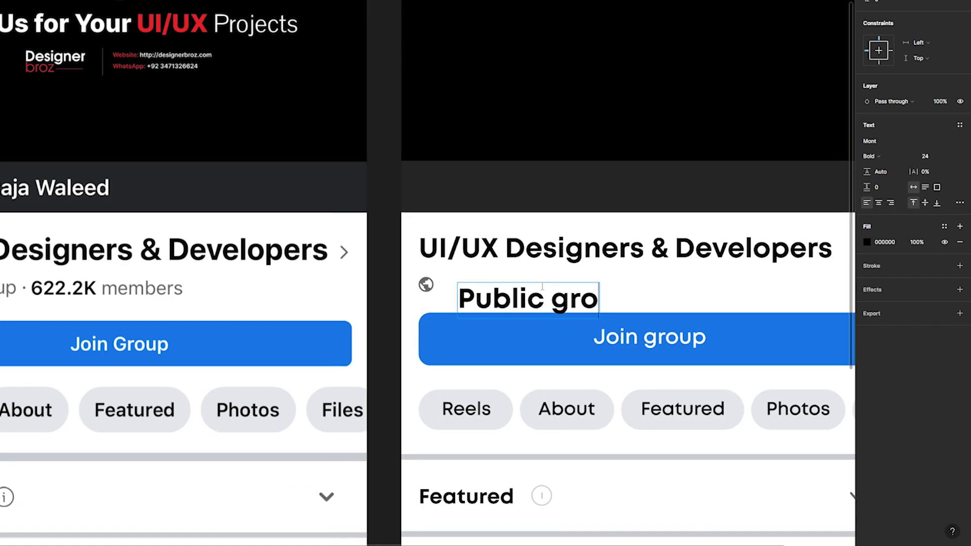
{"action": "type", "text": "up"}
{"action": "key", "text": "ctrl+a"}
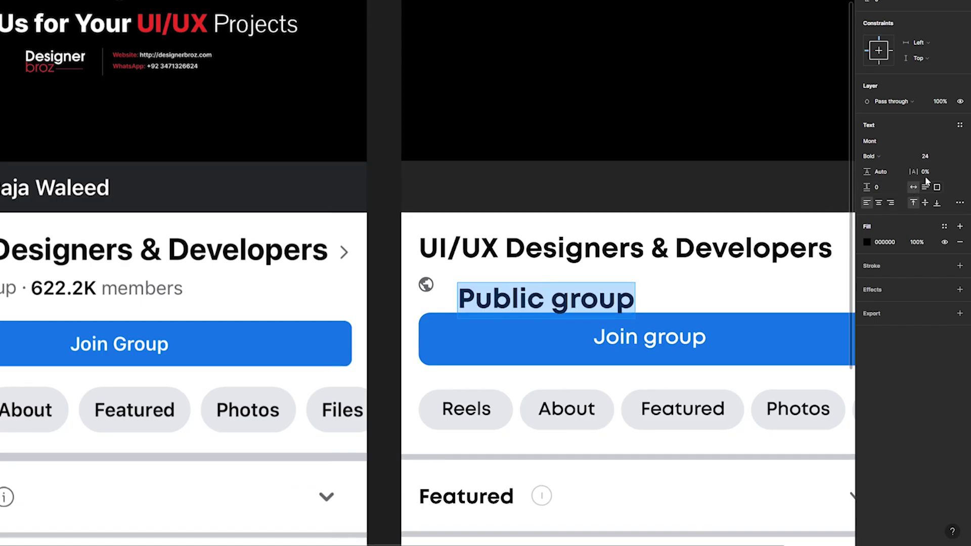
{"action": "key", "text": "Return"}
{"action": "left_click", "coordinate": [890, 156]}
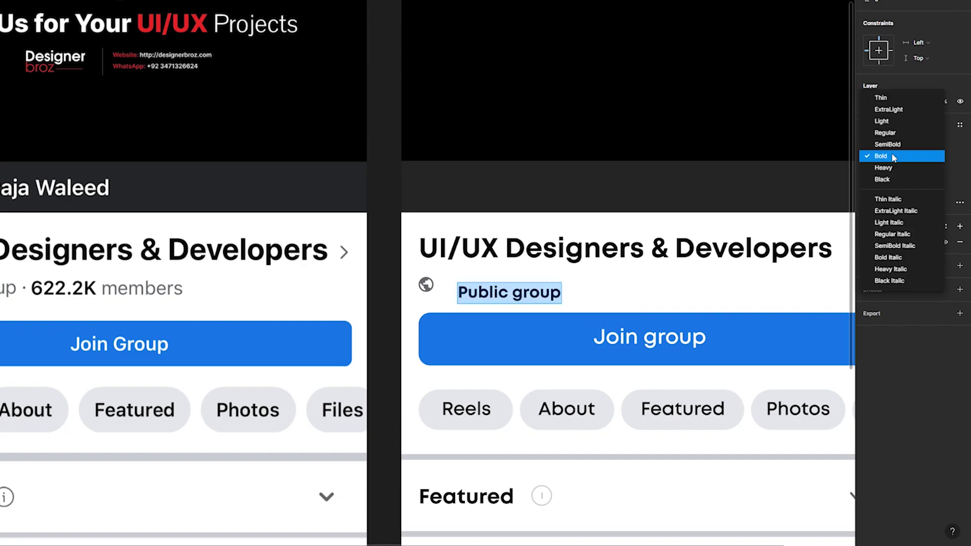
{"action": "left_click", "coordinate": [888, 145]}
{"action": "left_click", "coordinate": [867, 243]}
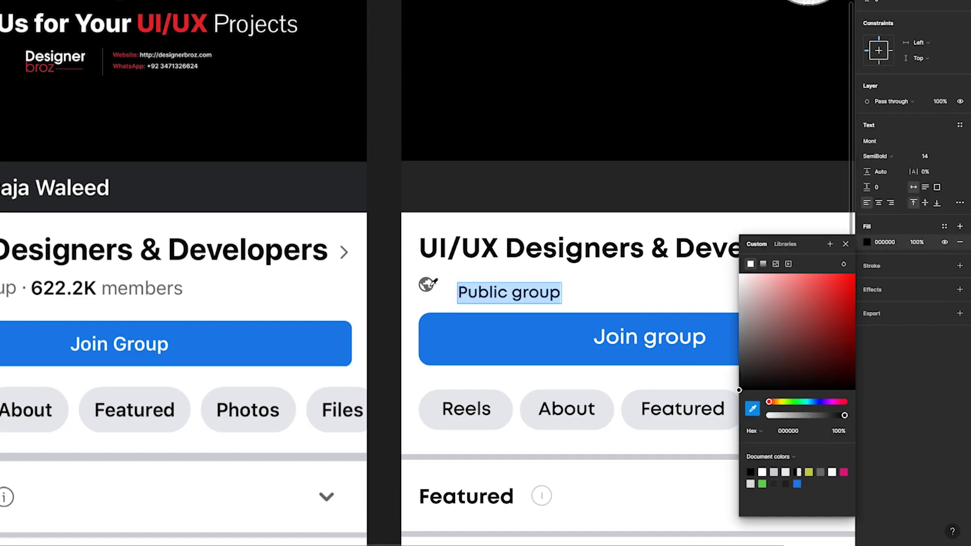
{"action": "left_click", "coordinate": [425, 284]}
{"action": "key", "text": "Escape"}
Step: Align "Public group" with the globe and add "622.2K" in black and "members" in grey after it
{"action": "left_click_drag", "start_coordinate": [514, 298], "coordinate": [505, 290]}
{"action": "left_click_drag", "start_coordinate": [506, 290], "coordinate": [500, 290]}
{"action": "type", "text": "6"}
{"action": "type", "text": "22.2K members"}
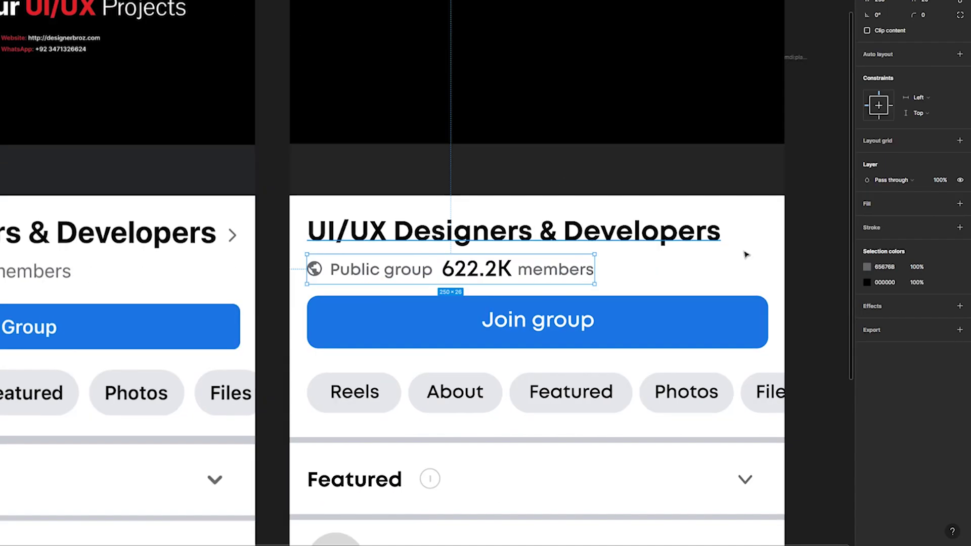
{"action": "left_click", "coordinate": [808, 268]}
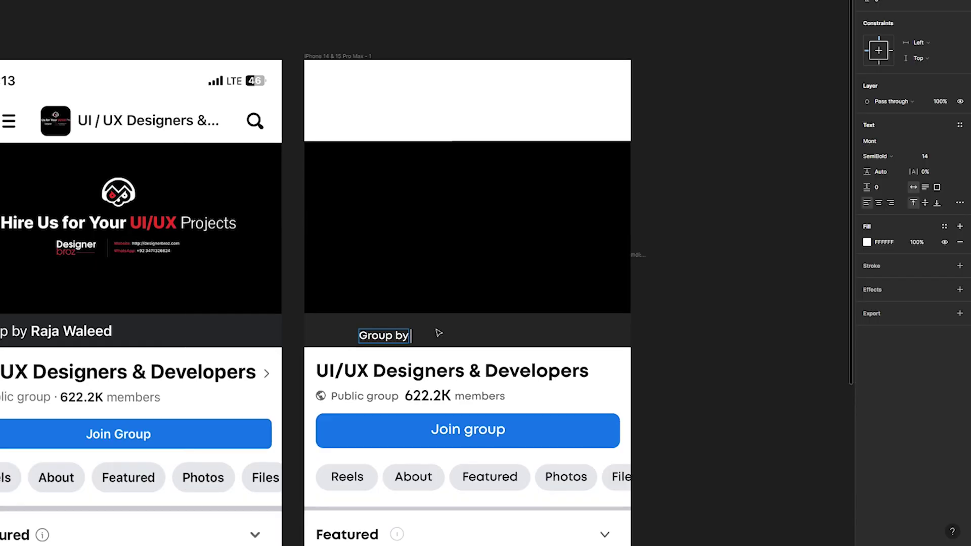
Step: Complete the white "Group by" line with the group owner's name in the dark strip below the cover and set it to size 20
{"action": "key", "text": "BackSpace"}
{"action": "type", "text": "d"}
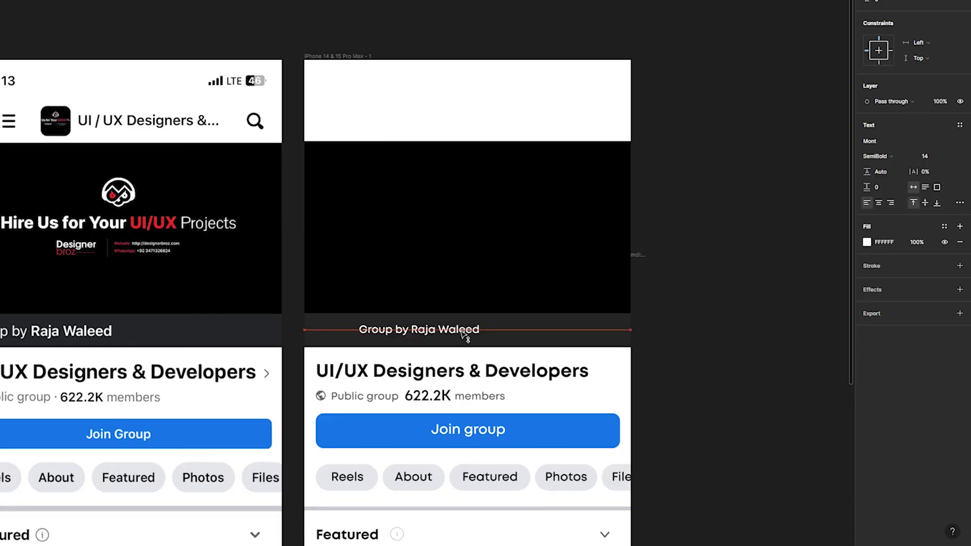
{"action": "key", "text": "Escape"}
{"action": "left_click", "coordinate": [925, 156]}
{"action": "type", "text": "20"}
{"action": "key", "text": "Return"}
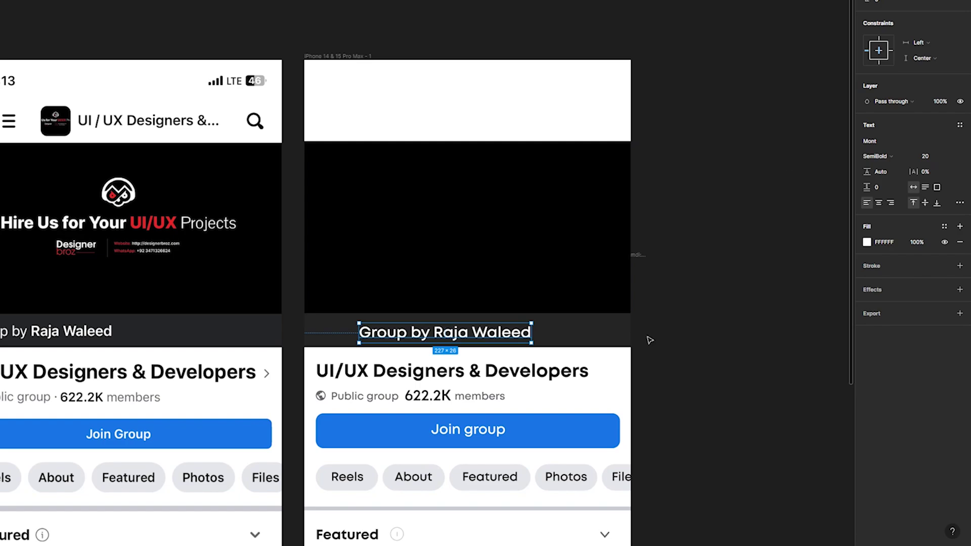
Step: Reuse the Featured row's chevron as a back arrow in the white header, rotated to face left, and fill it black
{"action": "scroll", "coordinate": [592, 513], "scroll_direction": "down", "scroll_amount": 1}
{"action": "left_click", "coordinate": [593, 514]}
{"action": "left_click_drag", "start_coordinate": [606, 378], "coordinate": [602, 104]}
{"action": "scroll", "coordinate": [602, 103], "scroll_direction": "up", "scroll_amount": 1}
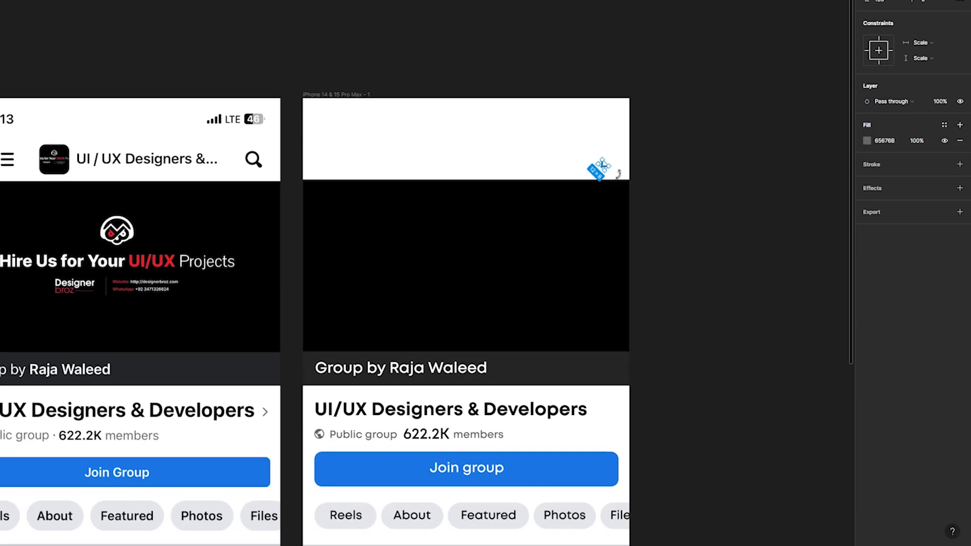
{"action": "left_click_drag", "start_coordinate": [601, 165], "coordinate": [324, 158]}
{"action": "left_click", "coordinate": [867, 140]}
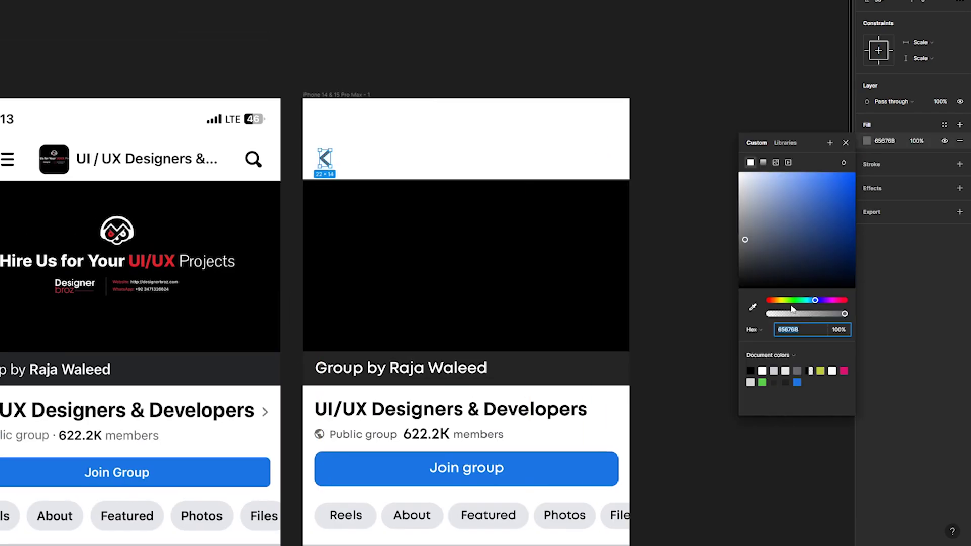
{"action": "left_click_drag", "start_coordinate": [748, 241], "coordinate": [628, 317]}
{"action": "left_click", "coordinate": [656, 157]}
{"action": "scroll", "coordinate": [655, 157], "scroll_direction": "right", "scroll_amount": 1}
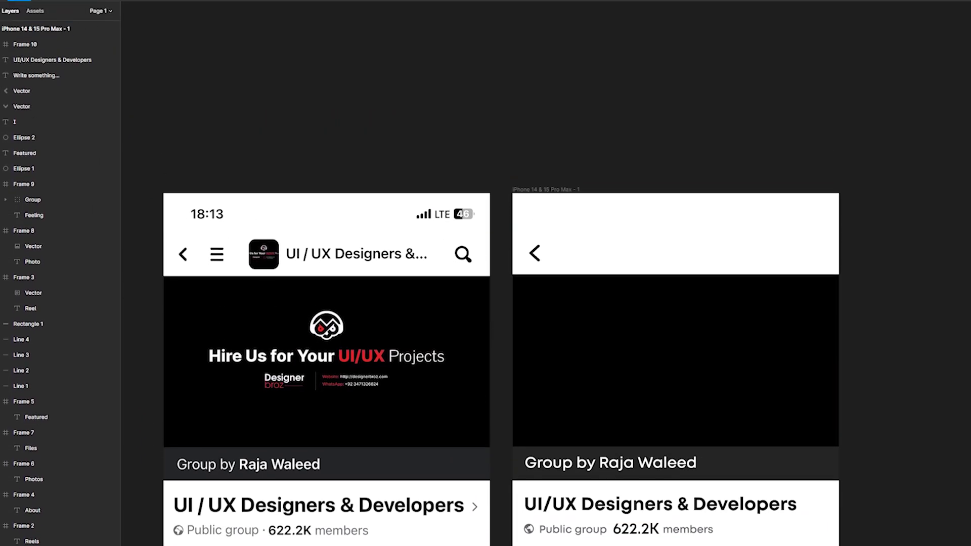
Step: Draw a black horizontal line about 17 wide beside the back arrow, set its stroke to 3 and duplicate it into a three-line menu icon
{"action": "left_click", "coordinate": [74, 29]}
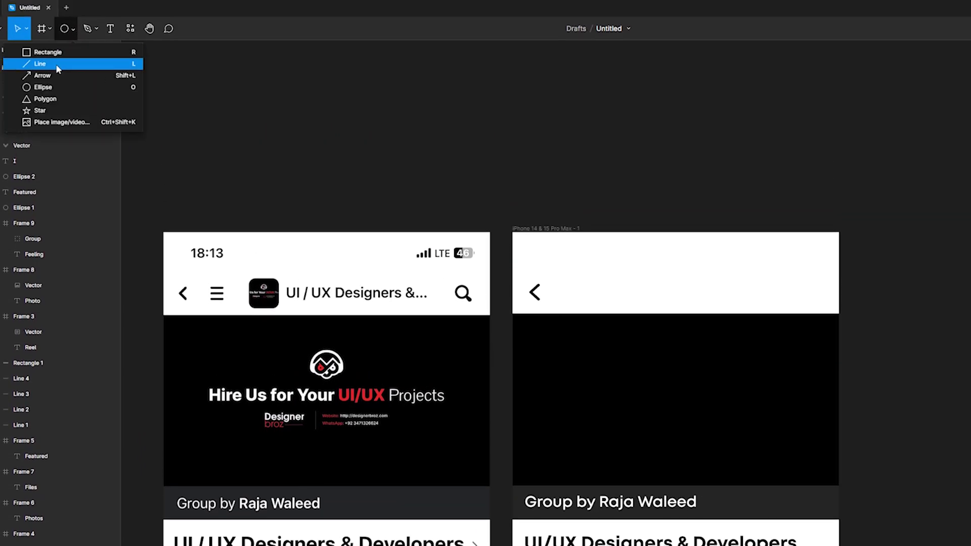
{"action": "left_click", "coordinate": [55, 64]}
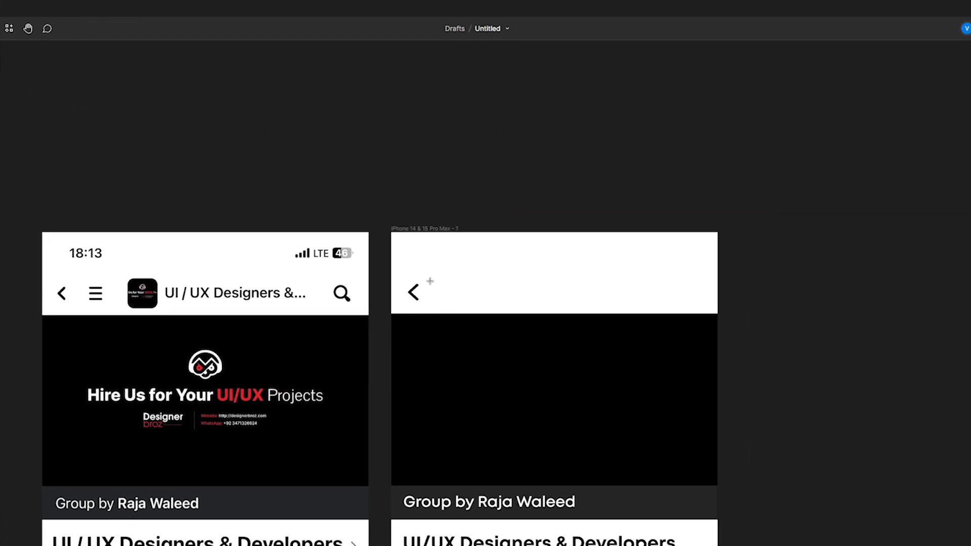
{"action": "left_click_drag", "start_coordinate": [428, 284], "coordinate": [441, 285]}
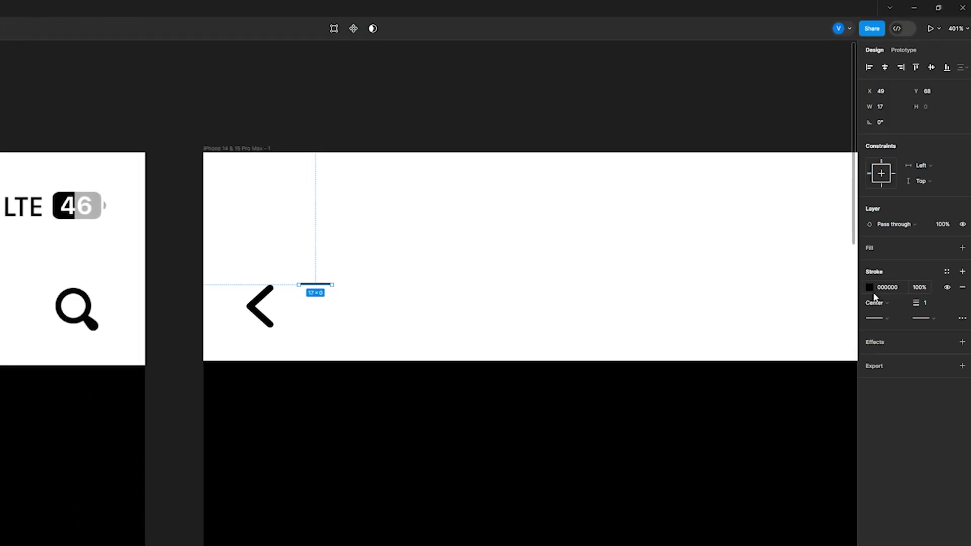
{"action": "left_click", "coordinate": [927, 303]}
{"action": "type", "text": "3"}
{"action": "key", "text": "Return"}
{"action": "left_click_drag", "start_coordinate": [332, 287], "coordinate": [338, 323]}
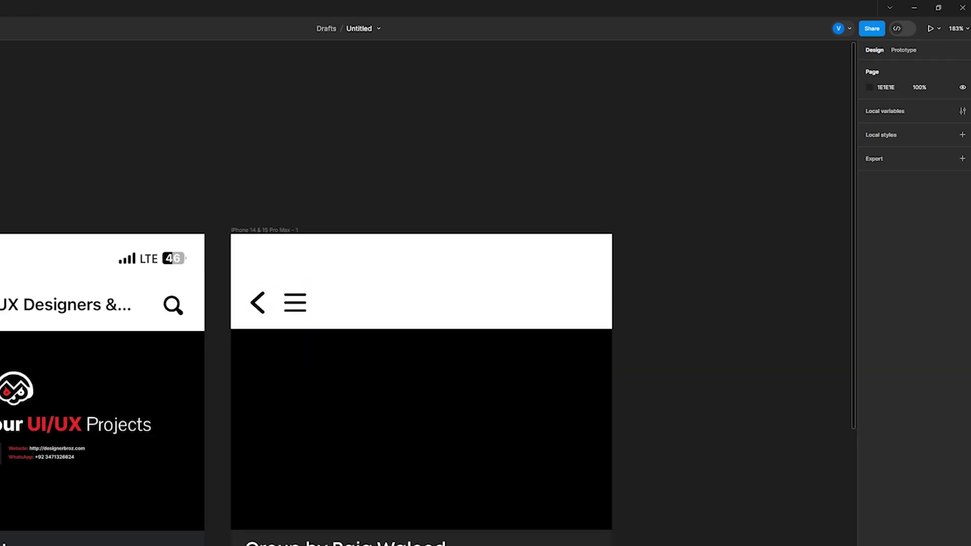
Step: Add a 34 × 34 frame beside the menu icon, fill it with 000000 and round its corners
{"action": "key", "text": "f"}
{"action": "left_click_drag", "start_coordinate": [318, 288], "coordinate": [347, 317]}
{"action": "left_click_drag", "start_coordinate": [267, 311], "coordinate": [276, 309]}
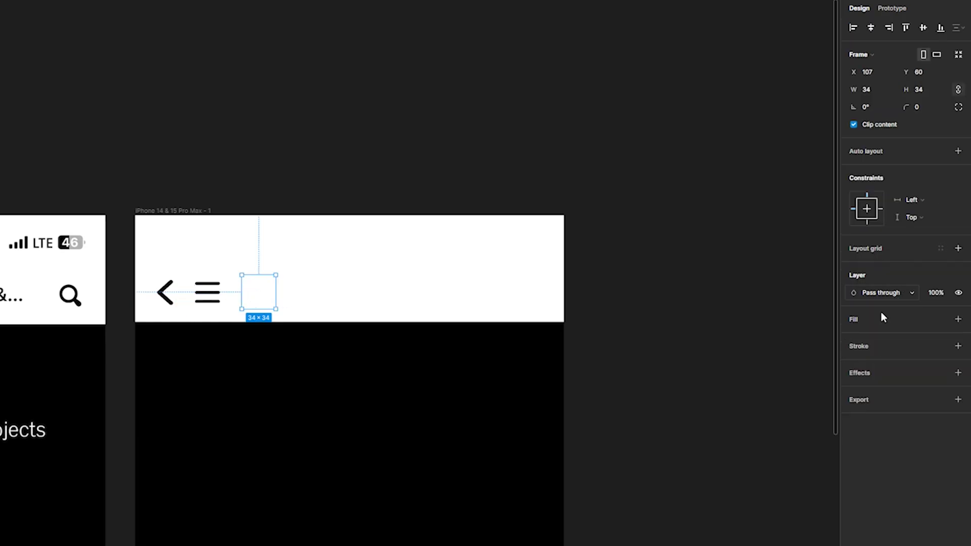
{"action": "left_click", "coordinate": [958, 319]}
{"action": "left_click", "coordinate": [854, 337]}
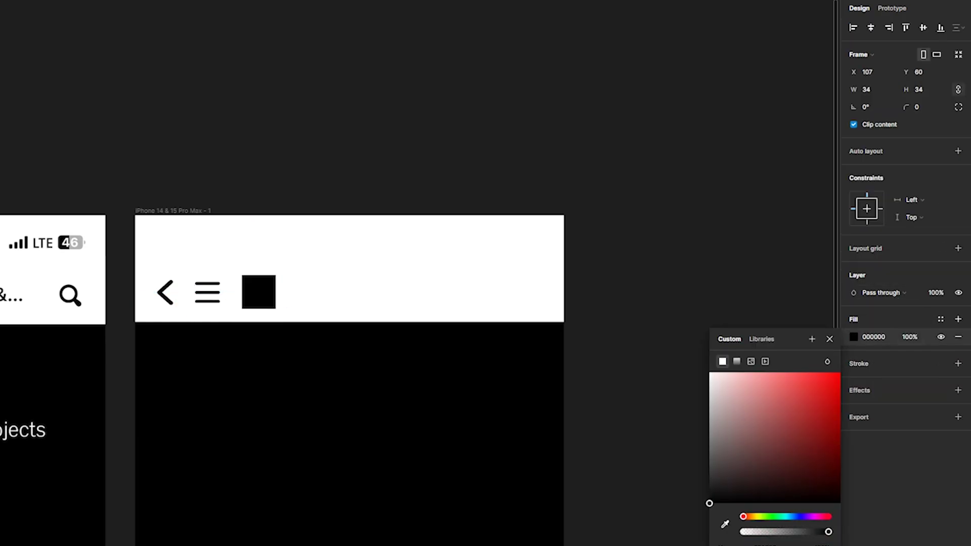
{"action": "left_click", "coordinate": [927, 107]}
{"action": "type", "text": "25"}
{"action": "key", "text": "Return"}
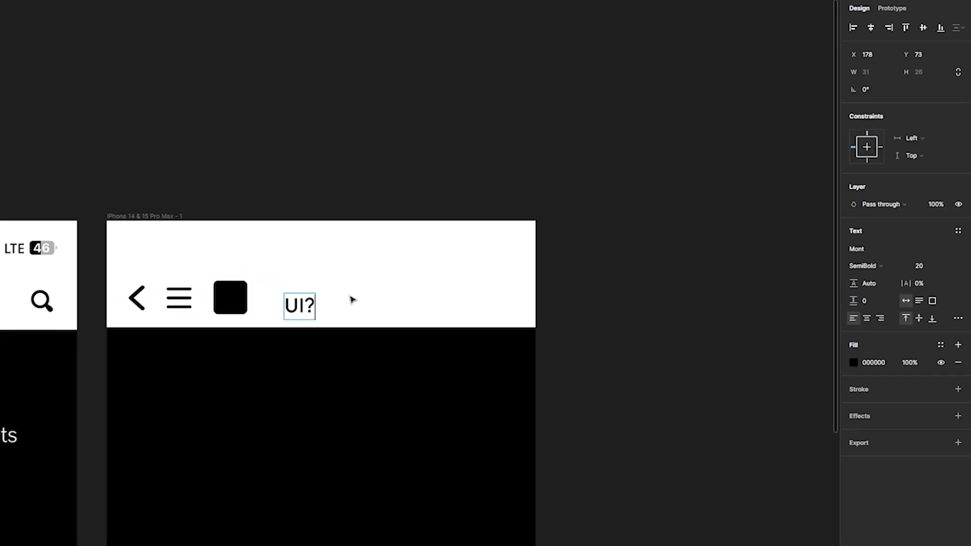
Step: Complete the header text "UI/UX DESIGNERS & ..." and align it beside the black rounded square
{"action": "type", "text": "NERS"}
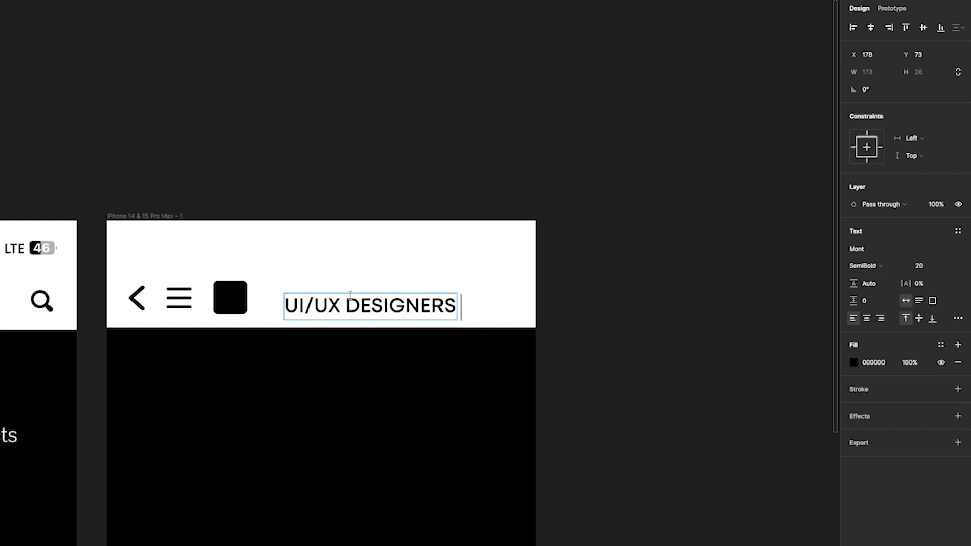
{"action": "type", "text": " & ..."}
{"action": "left_click", "coordinate": [504, 369]}
{"action": "left_click_drag", "start_coordinate": [385, 306], "coordinate": [364, 297]}
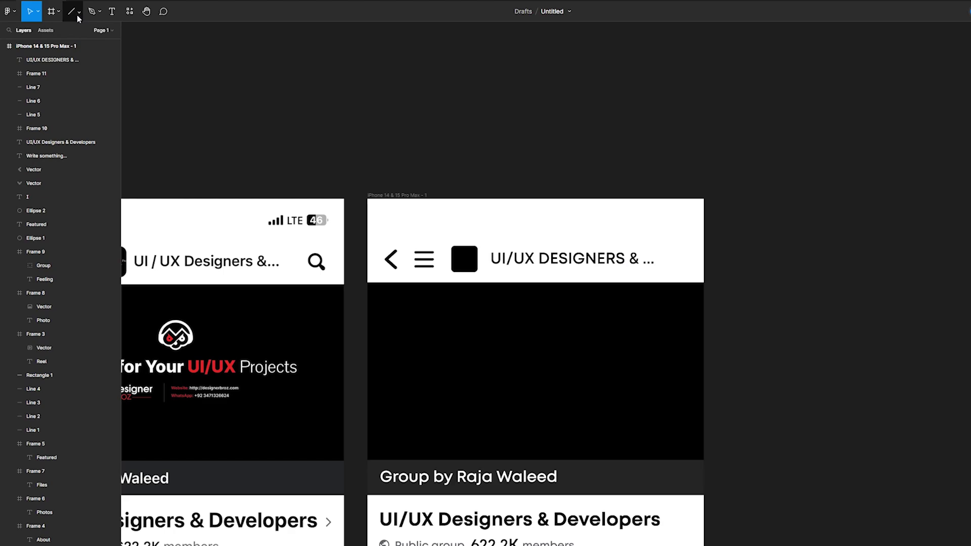
Step: Draw a diagonal line about 23 long after the header text as the search icon's handle
{"action": "left_click", "coordinate": [78, 19]}
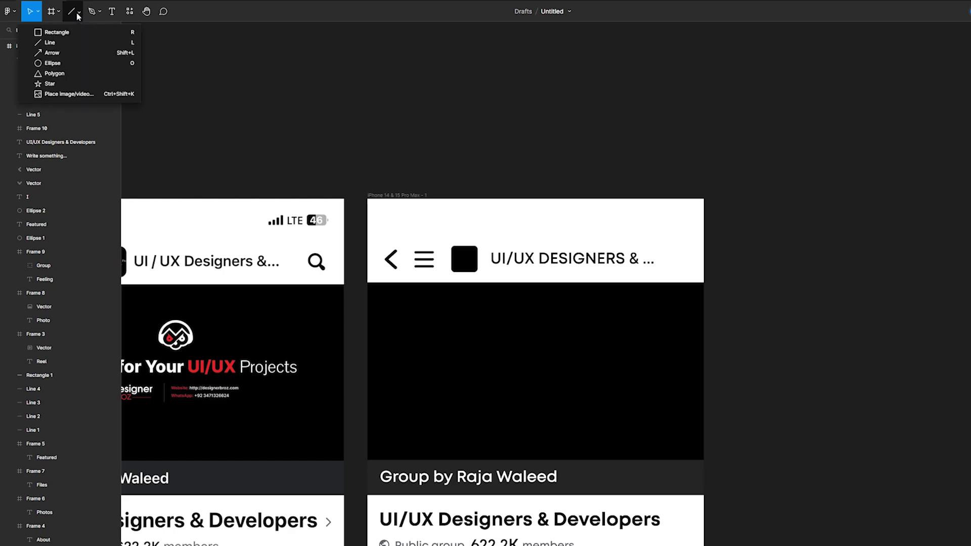
{"action": "left_click", "coordinate": [50, 38]}
{"action": "scroll", "coordinate": [684, 249], "scroll_direction": "up", "scroll_amount": 3}
{"action": "scroll", "coordinate": [698, 253], "scroll_direction": "up", "scroll_amount": 3}
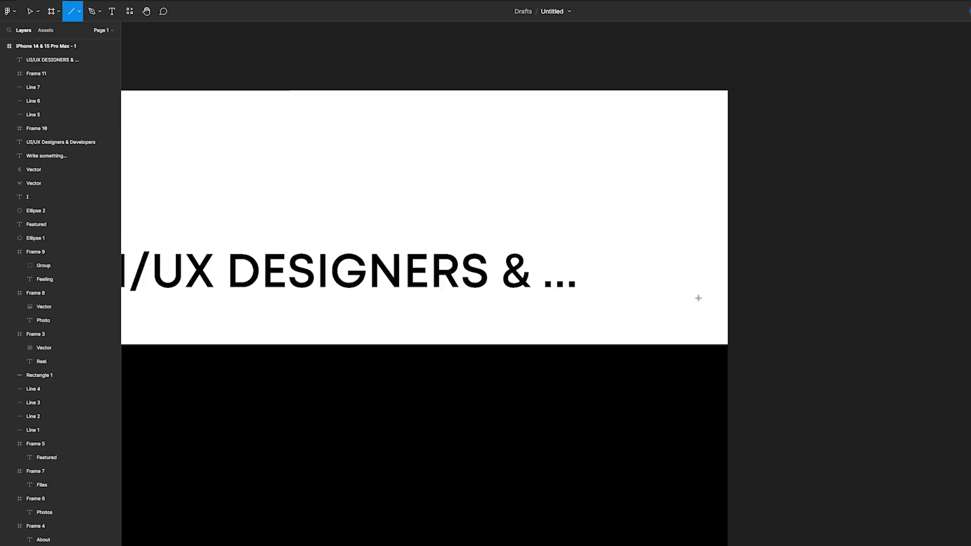
{"action": "left_click_drag", "start_coordinate": [701, 310], "coordinate": [664, 271]}
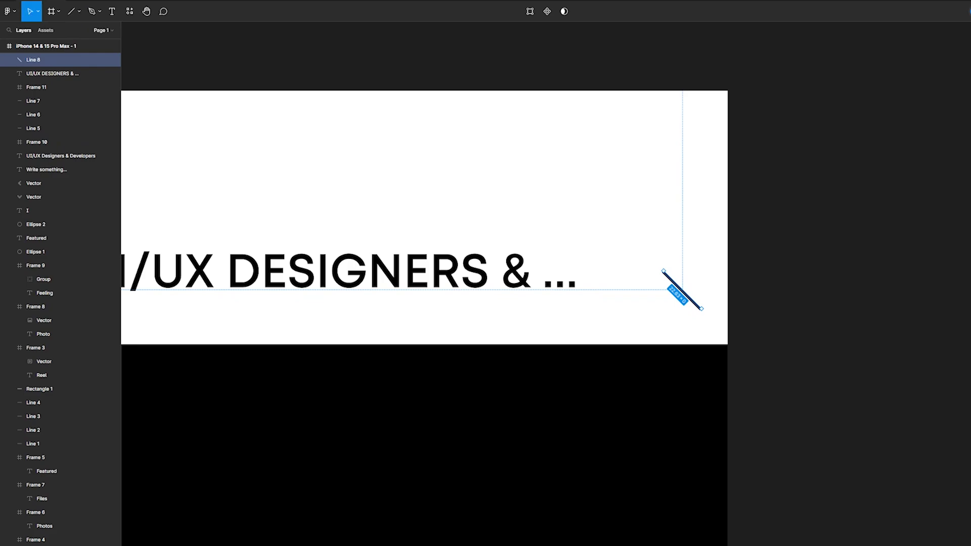
Step: Draw a 24 × 24 circle at the handle's upper end with no fill and a black inside stroke of 2
{"action": "left_click", "coordinate": [78, 14]}
{"action": "left_click", "coordinate": [76, 61]}
{"action": "mouse_move", "coordinate": [512, 249]}
{"action": "left_mouse_down"}
{"action": "mouse_move", "coordinate": [569, 306]}
{"action": "mouse_move", "coordinate": [530, 284]}
{"action": "left_mouse_up"}
{"action": "left_click", "coordinate": [960, 220]}
{"action": "left_click", "coordinate": [961, 227]}
{"action": "left_click", "coordinate": [931, 254]}
{"action": "type", "text": "2"}
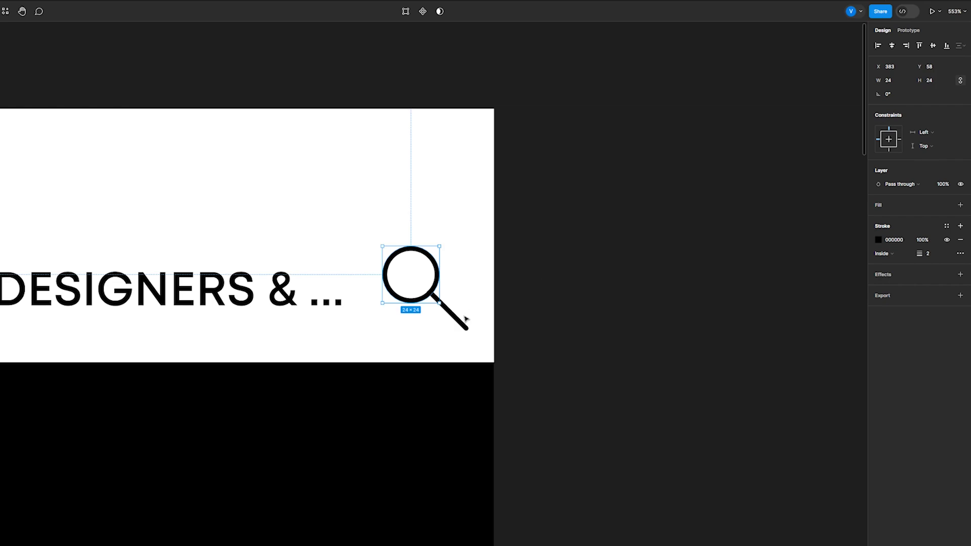
{"action": "left_click", "coordinate": [463, 324]}
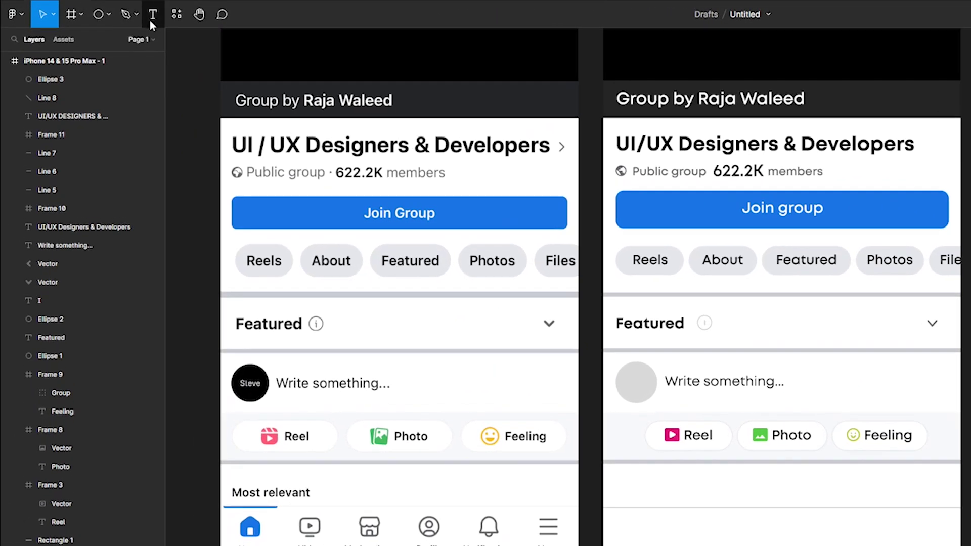
Step: Import a circled user icon for "Profile" and a three-line "Menu" icon from Iconify for the bottom navigation bar
{"action": "left_click", "coordinate": [176, 14]}
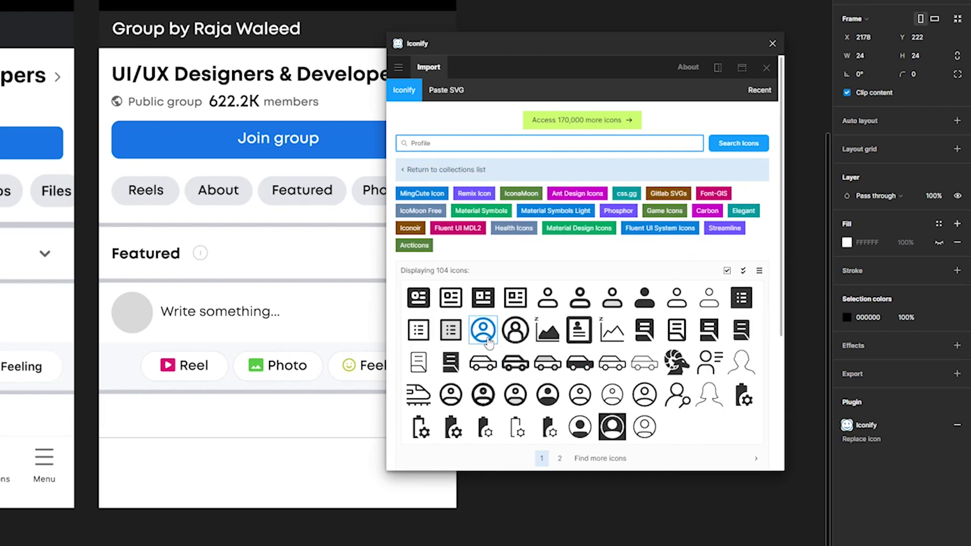
{"action": "left_click", "coordinate": [495, 343]}
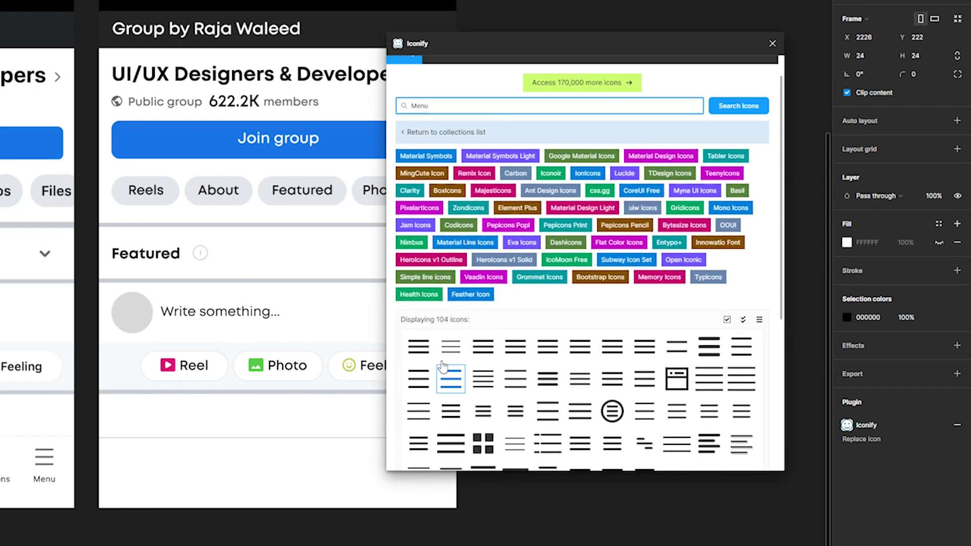
{"action": "scroll", "coordinate": [455, 374], "scroll_direction": "down", "scroll_amount": 2}
{"action": "left_click", "coordinate": [489, 401]}
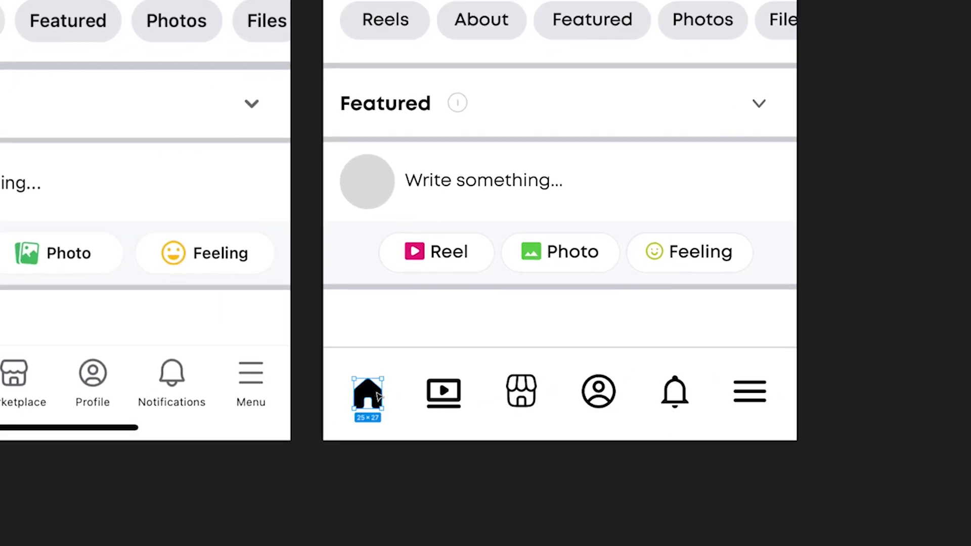
Step: Adjust the home and video icons' positions in the bottom navigation bar and fill the home icon with blue 1B74E4
{"action": "left_click_drag", "start_coordinate": [377, 393], "coordinate": [376, 391]}
{"action": "left_click_drag", "start_coordinate": [451, 396], "coordinate": [452, 395]}
{"action": "left_click", "coordinate": [380, 393]}
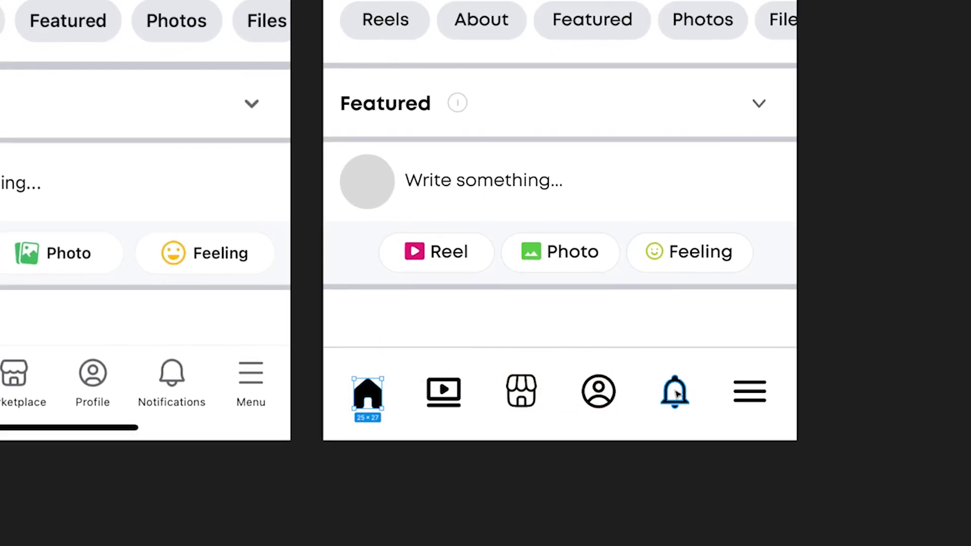
{"action": "left_click", "coordinate": [708, 396]}
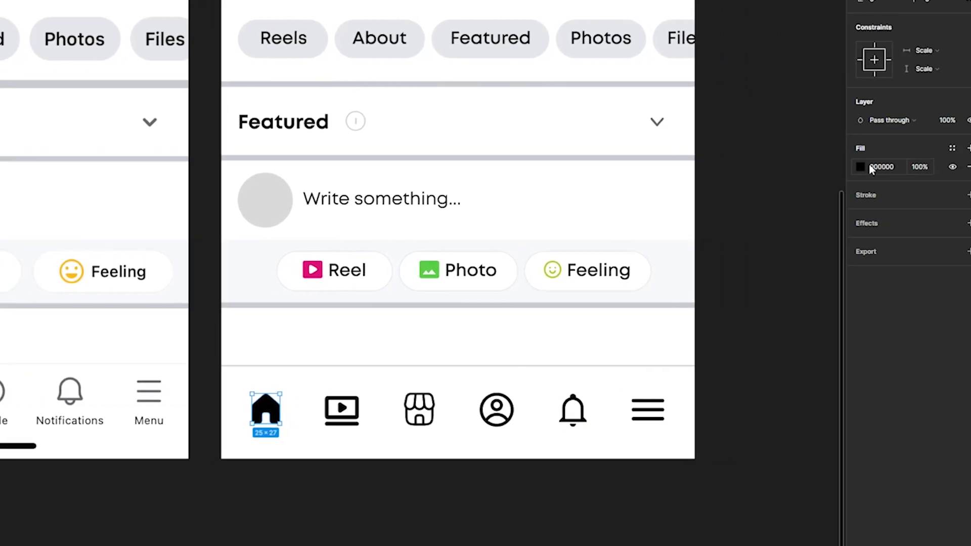
{"action": "left_click", "coordinate": [846, 168]}
{"action": "left_click", "coordinate": [619, 2]}
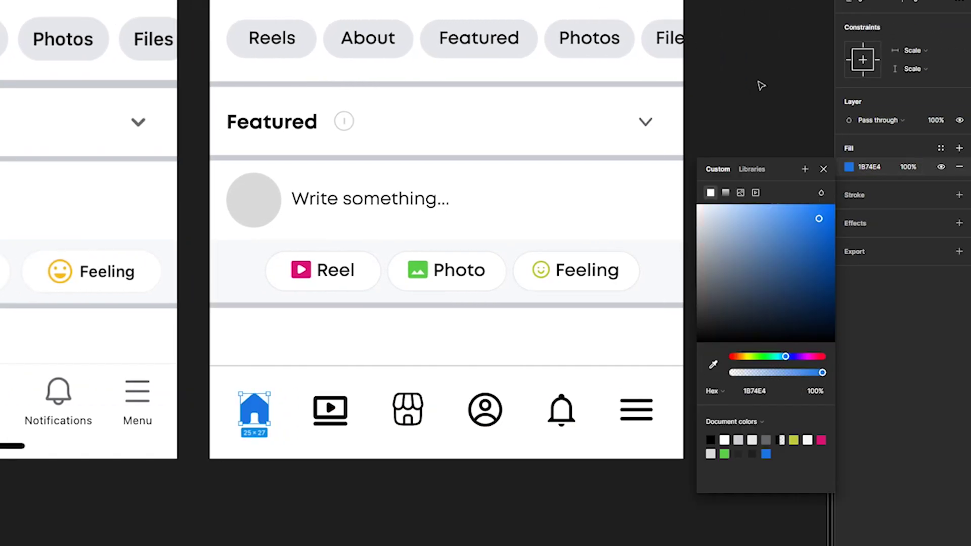
Step: Fill the video, marketplace, profile, bell and menu icons with grey 65676B
{"action": "left_click", "coordinate": [759, 83]}
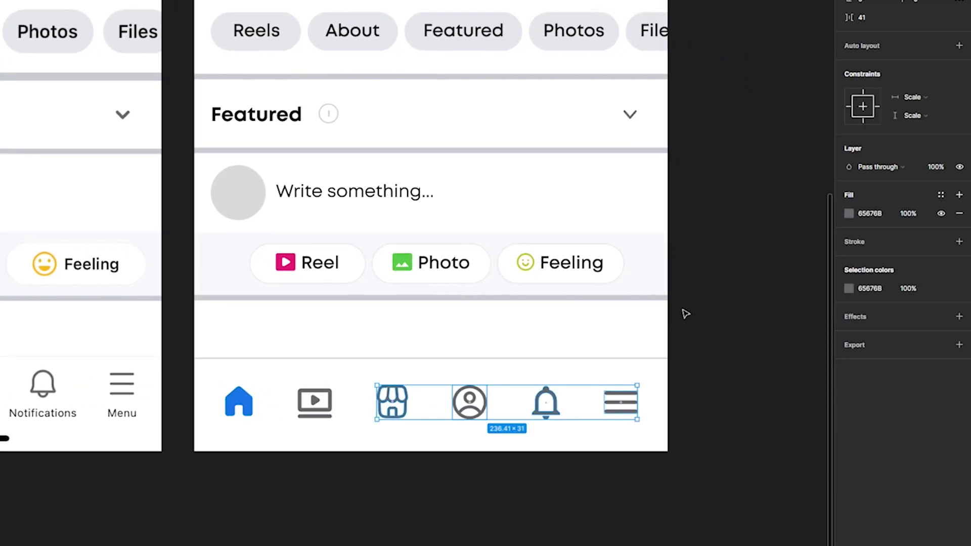
{"action": "left_click", "coordinate": [727, 324]}
{"action": "left_click_drag", "start_coordinate": [762, 322], "coordinate": [720, 343]}
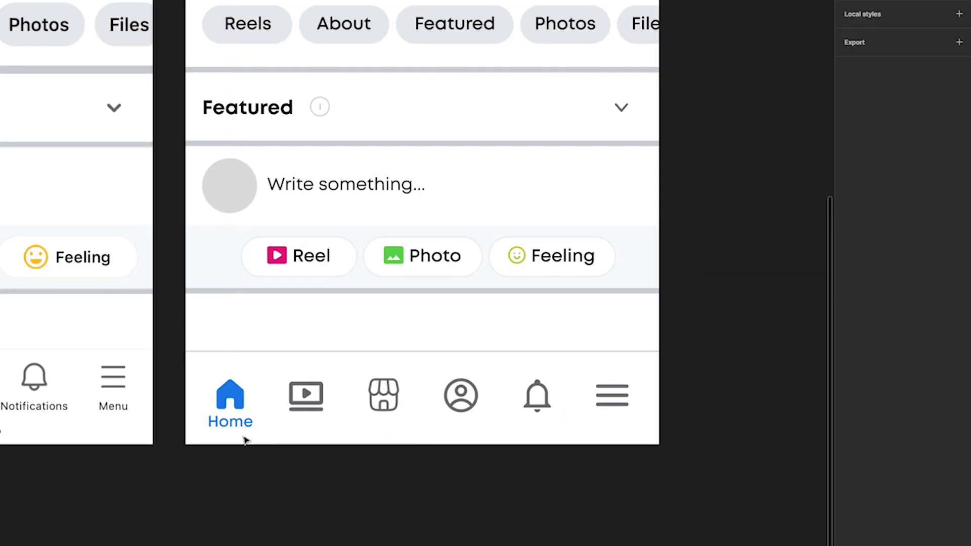
Step: Label the navigation icons "Home", "Video", "Marketpalce", "Profile", "Notifications" and "Menu" in SemiBold, size 10, blue 1B74E4
{"action": "left_click", "coordinate": [242, 429]}
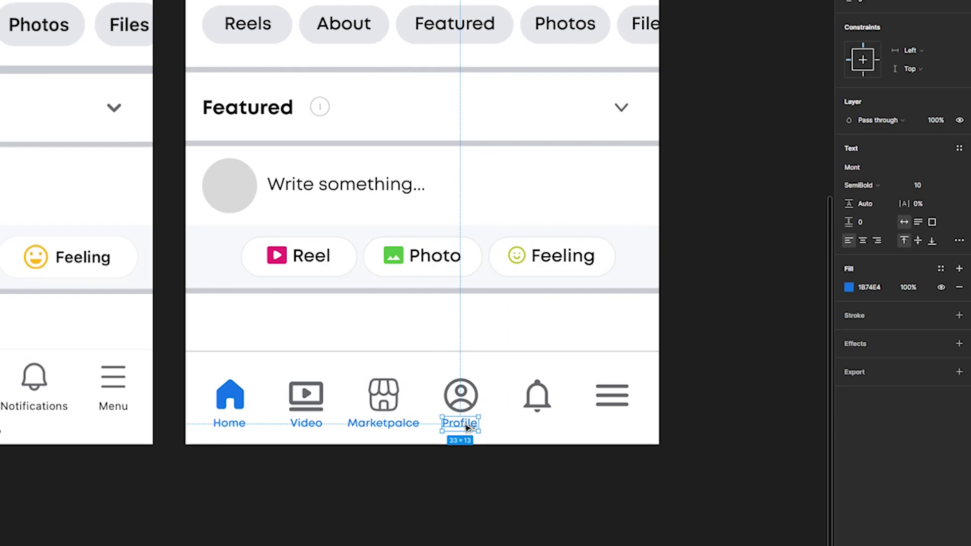
{"action": "left_click_drag", "start_coordinate": [467, 427], "coordinate": [532, 427]}
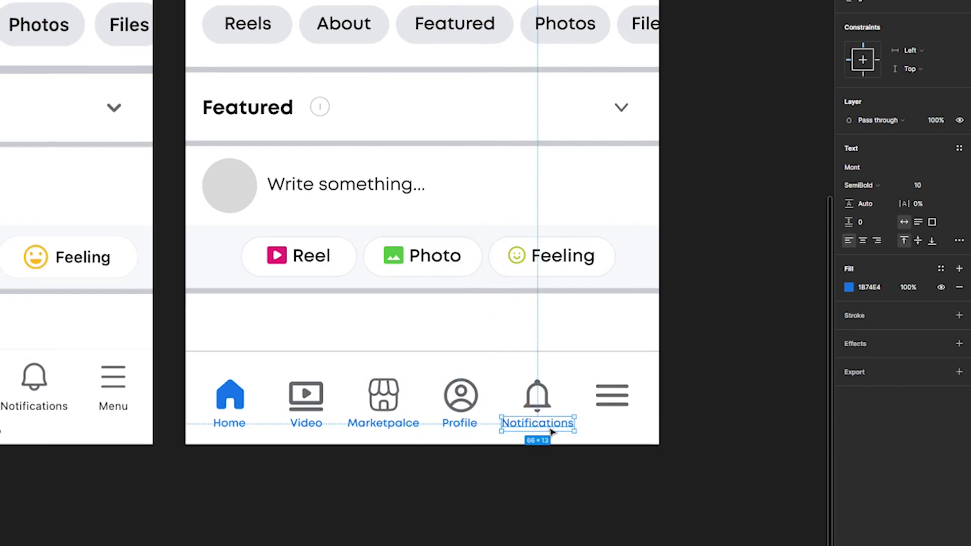
{"action": "left_click_drag", "start_coordinate": [552, 431], "coordinate": [605, 430]}
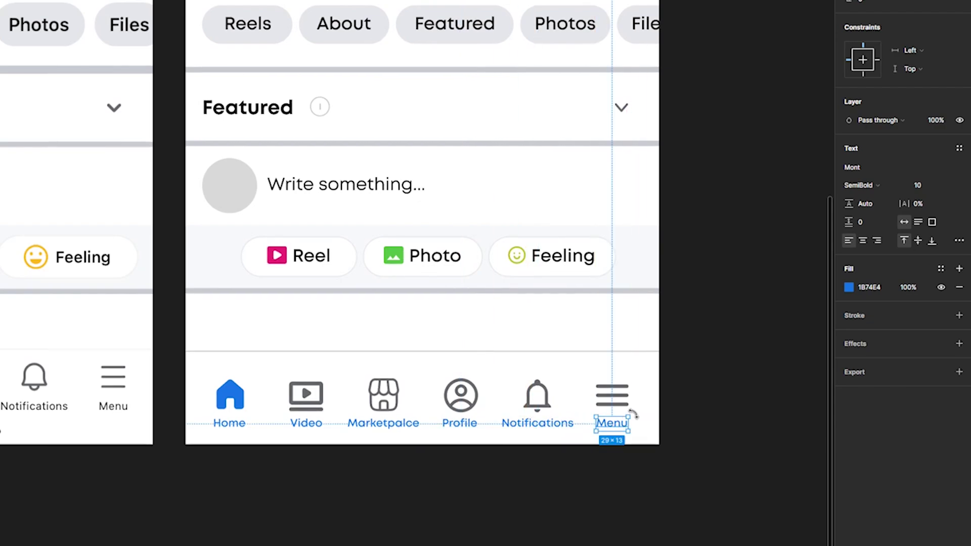
Step: Recolor all navigation labels except "Home" to black
{"action": "left_click", "coordinate": [644, 419]}
{"action": "left_click_drag", "start_coordinate": [645, 419], "coordinate": [282, 442]}
{"action": "left_click", "coordinate": [849, 316]}
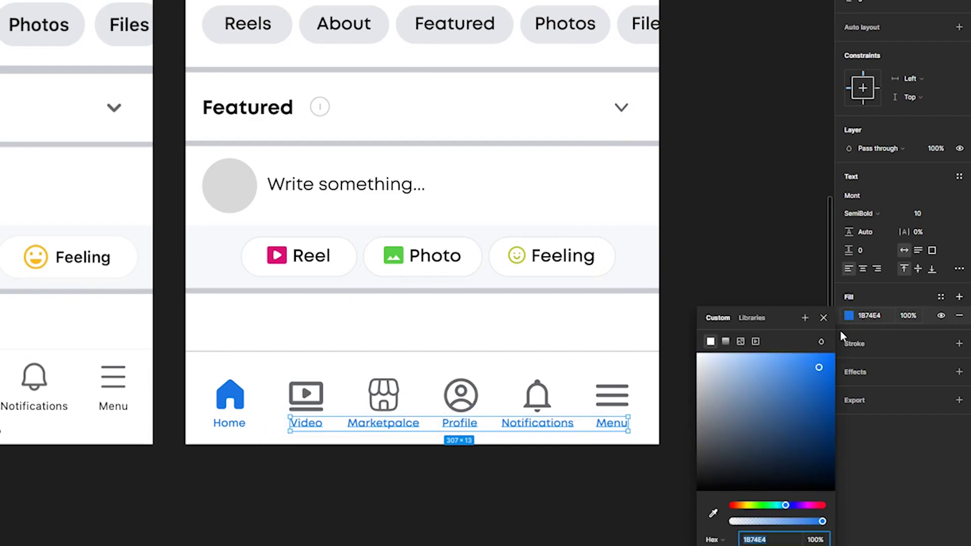
{"action": "left_click_drag", "start_coordinate": [727, 460], "coordinate": [599, 541]}
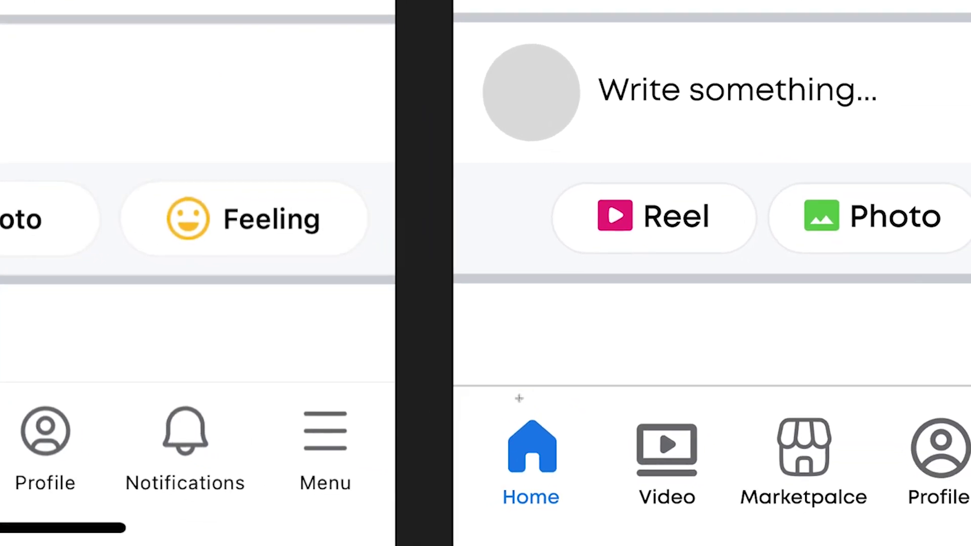
Step: Draw a line 63 wide just under the divider above the home icon, with stroke 3 in the home icon's blue
{"action": "left_click_drag", "start_coordinate": [464, 386], "coordinate": [588, 390]}
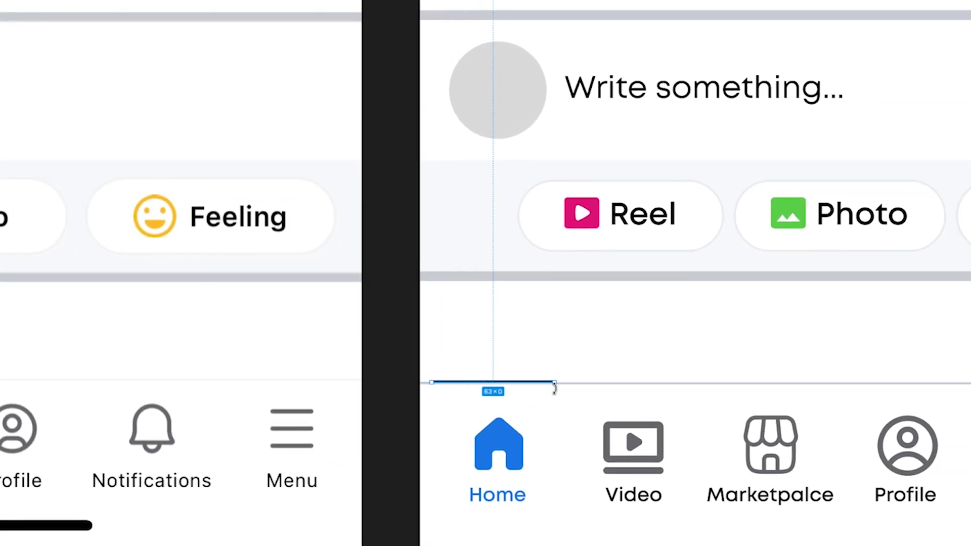
{"action": "key", "text": "Down"}
{"action": "key", "text": "Down"}
{"action": "key", "text": "Down"}
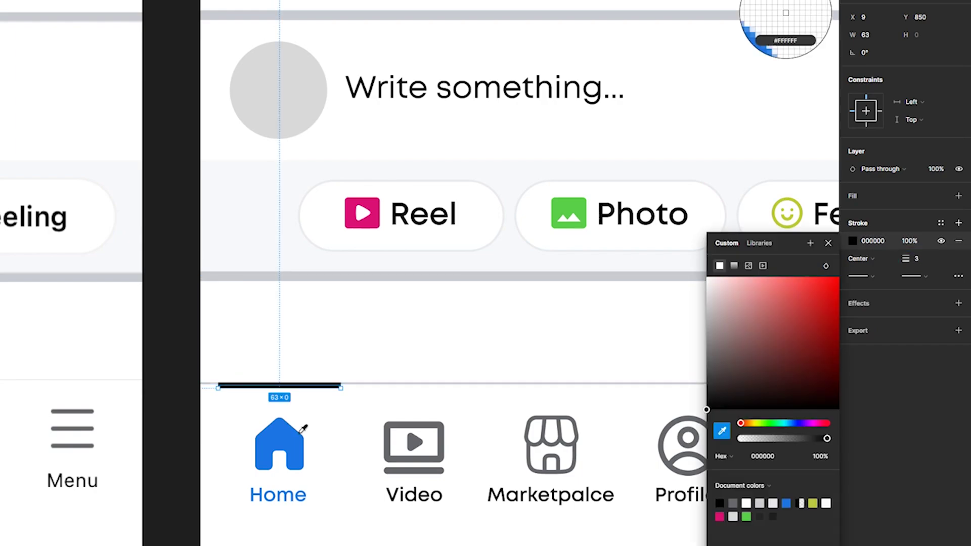
{"action": "left_click", "coordinate": [299, 438]}
{"action": "key", "text": "Escape"}
{"action": "scroll", "coordinate": [404, 506], "scroll_direction": "down", "scroll_amount": 5}
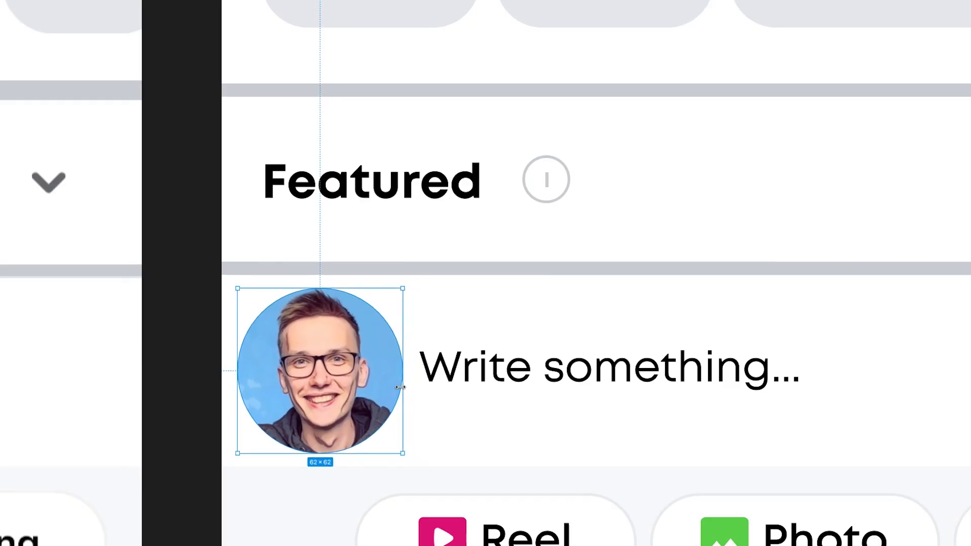
Step: Fit the portrait photo into the circle beside "Write something..." and scale its square copy down to fit the header's picture spot
{"action": "left_click_drag", "start_coordinate": [290, 401], "coordinate": [285, 403]}
{"action": "left_click_drag", "start_coordinate": [361, 388], "coordinate": [385, 389]}
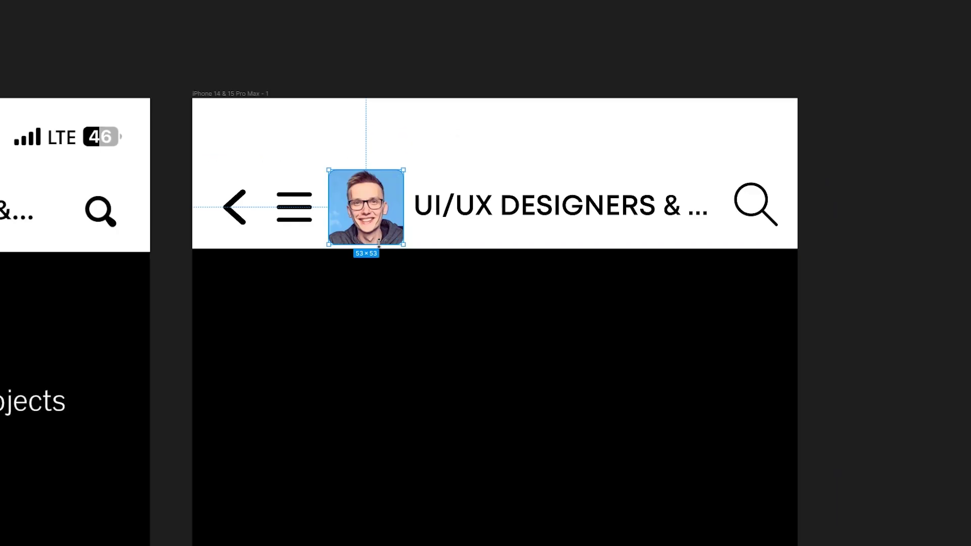
{"action": "left_click_drag", "start_coordinate": [399, 238], "coordinate": [394, 219]}
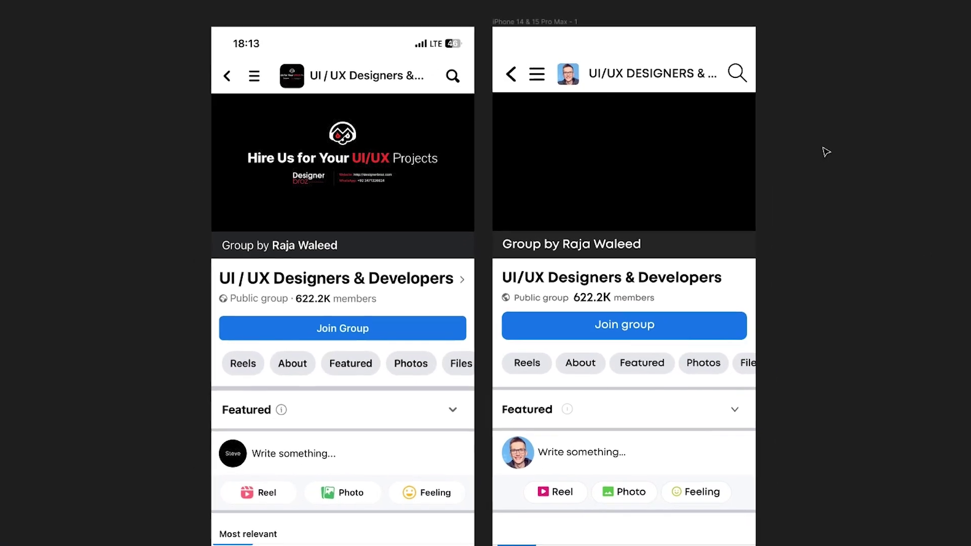